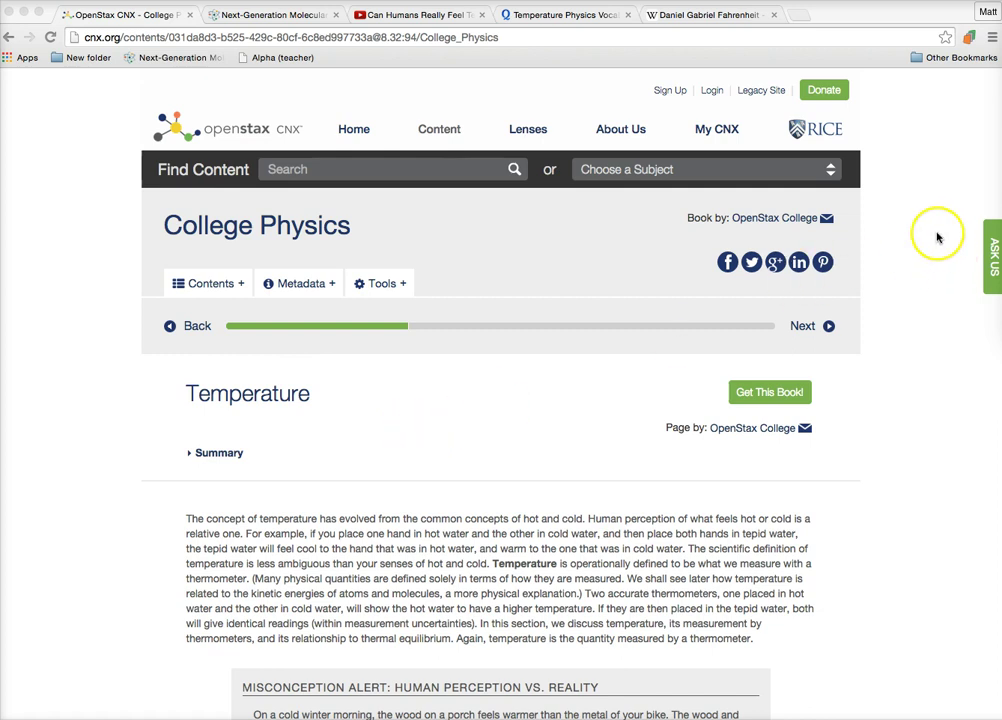
Turn on the annotation toolbar and highlight "Temperature is operationally defined to be what we measure" in the opening paragraph
{"action": "left_click", "coordinate": [973, 37]}
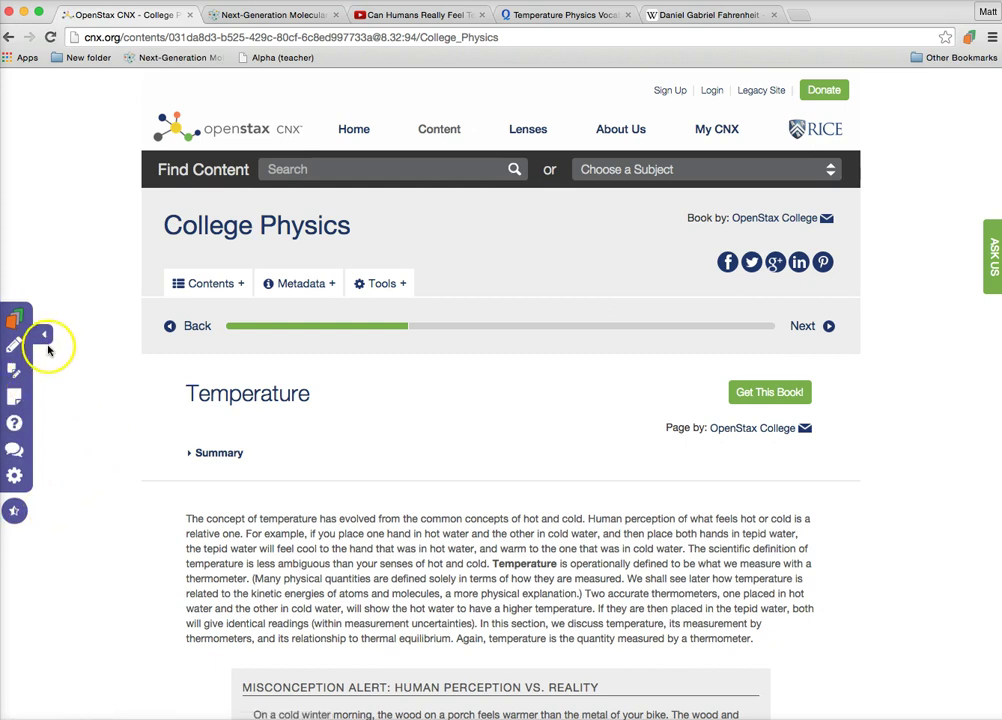
{"action": "scroll", "coordinate": [92, 470], "scroll_direction": "down", "scroll_amount": 3}
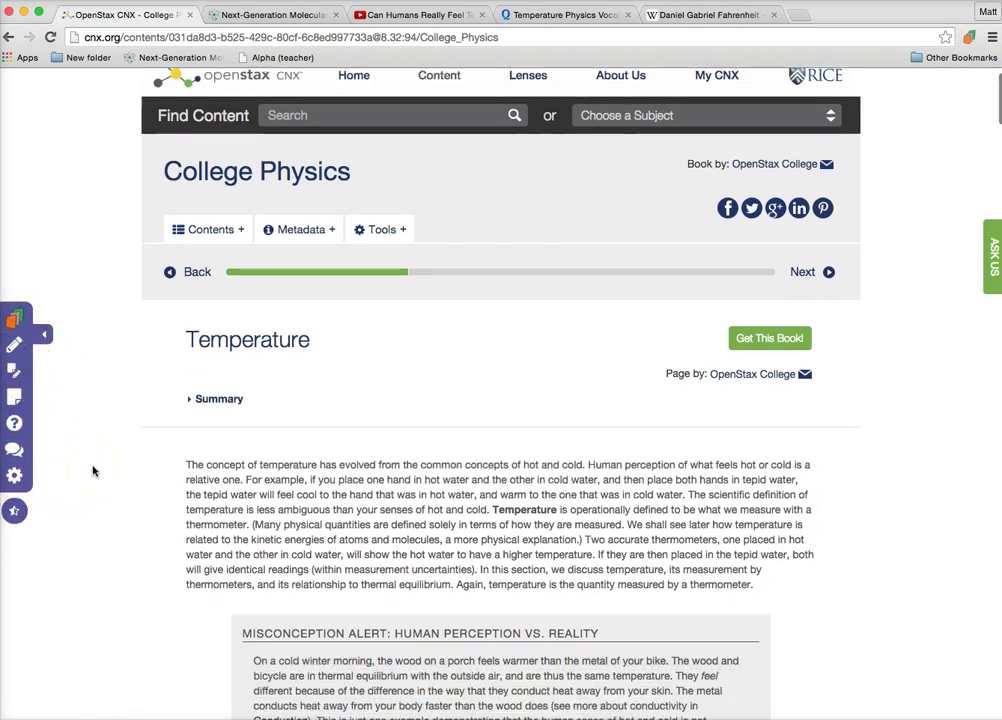
{"action": "scroll", "coordinate": [106, 381], "scroll_direction": "down", "scroll_amount": 1}
{"action": "left_click", "coordinate": [14, 344]}
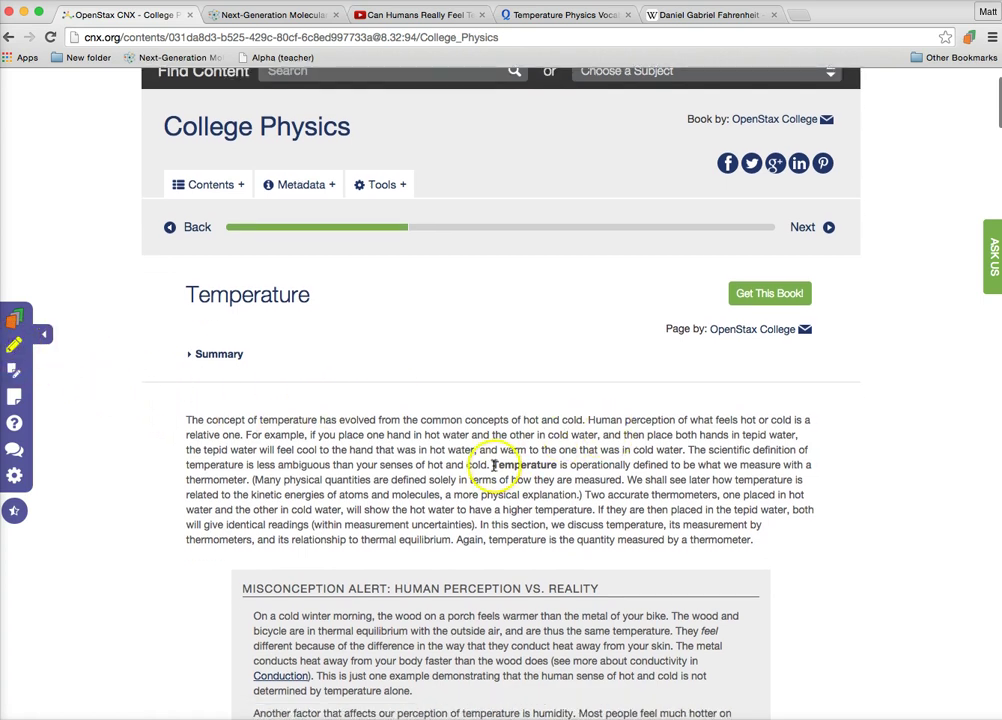
{"action": "left_click_drag", "start_coordinate": [493, 465], "coordinate": [782, 465]}
{"action": "scroll", "coordinate": [770, 498], "scroll_direction": "down", "scroll_amount": 1}
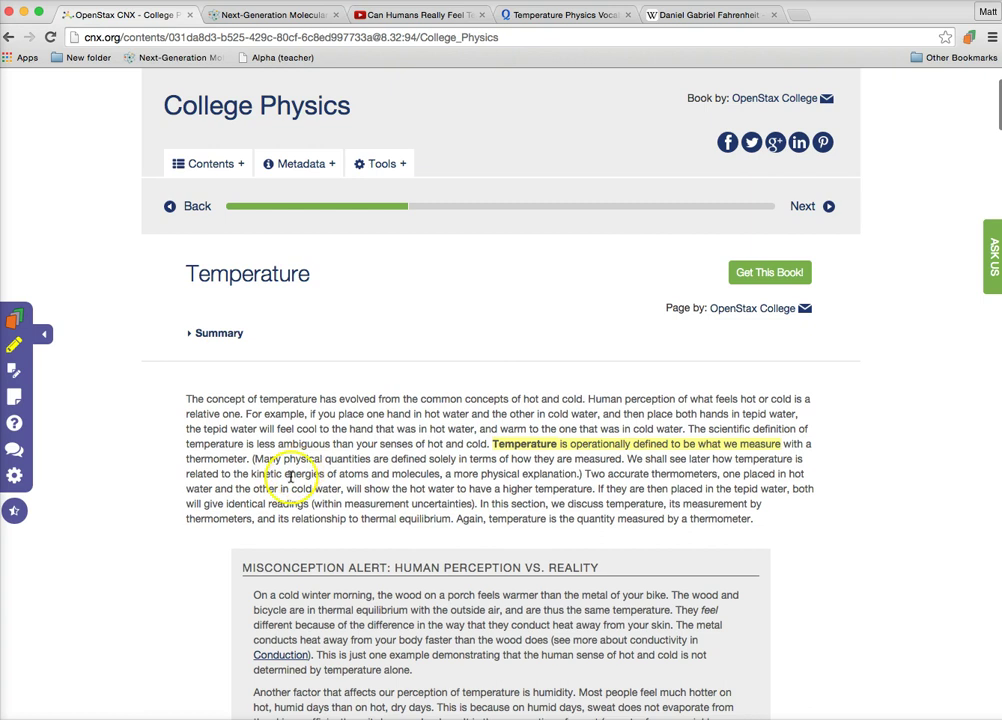
Copy the HTML embed code of The Temperature-Pressure Relationship simulation from the Molecular Workbench page
{"action": "left_click", "coordinate": [230, 17]}
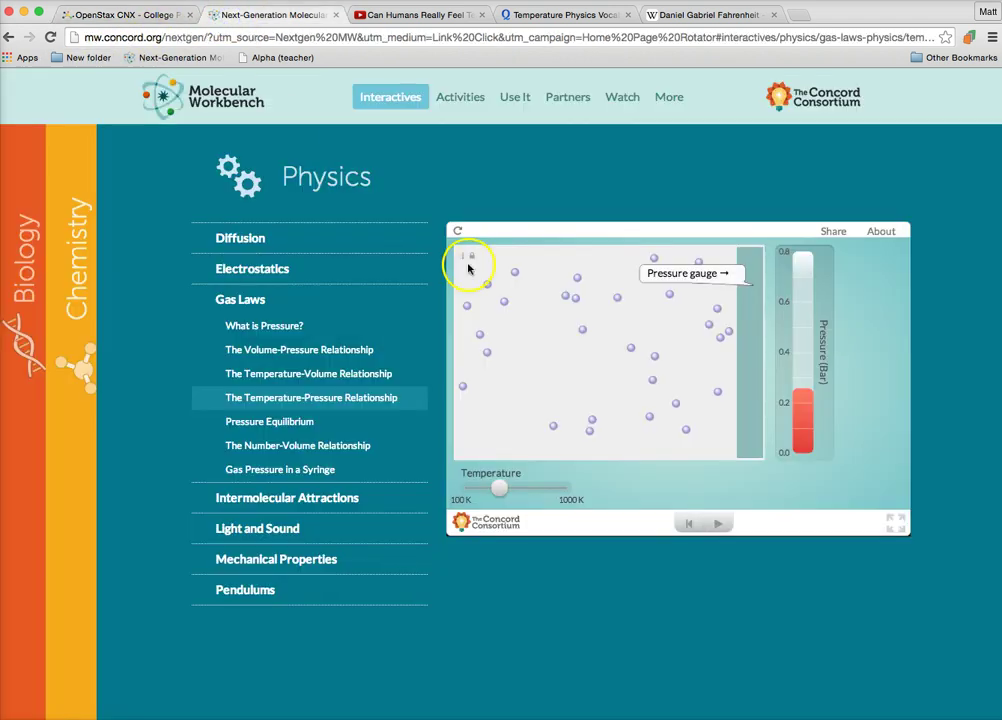
{"action": "left_click", "coordinate": [719, 527]}
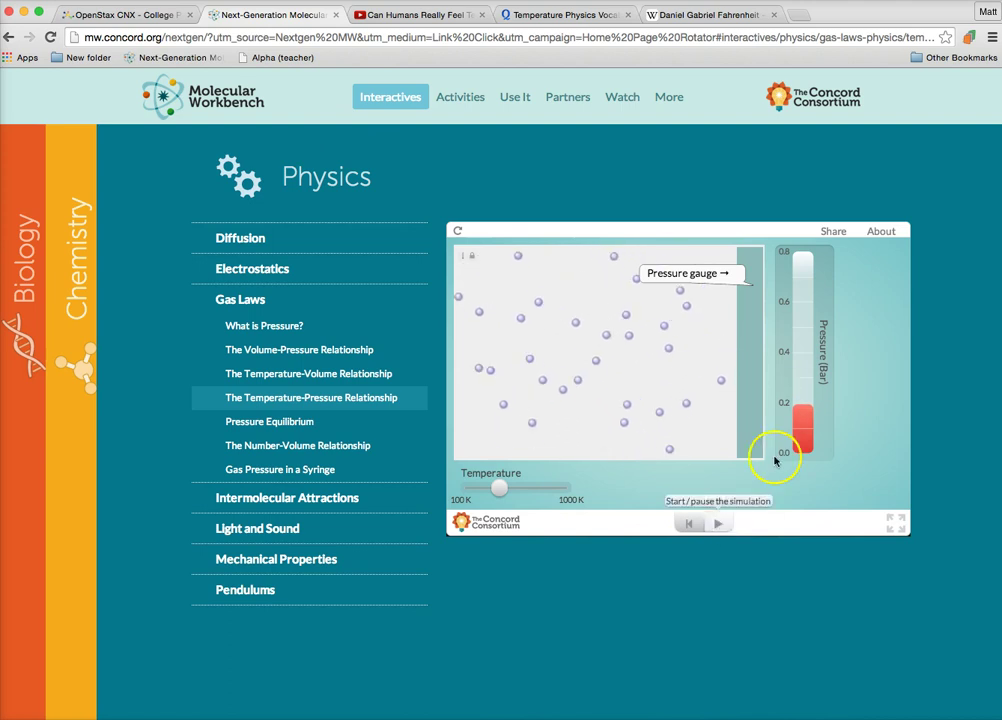
{"action": "left_click", "coordinate": [830, 229]}
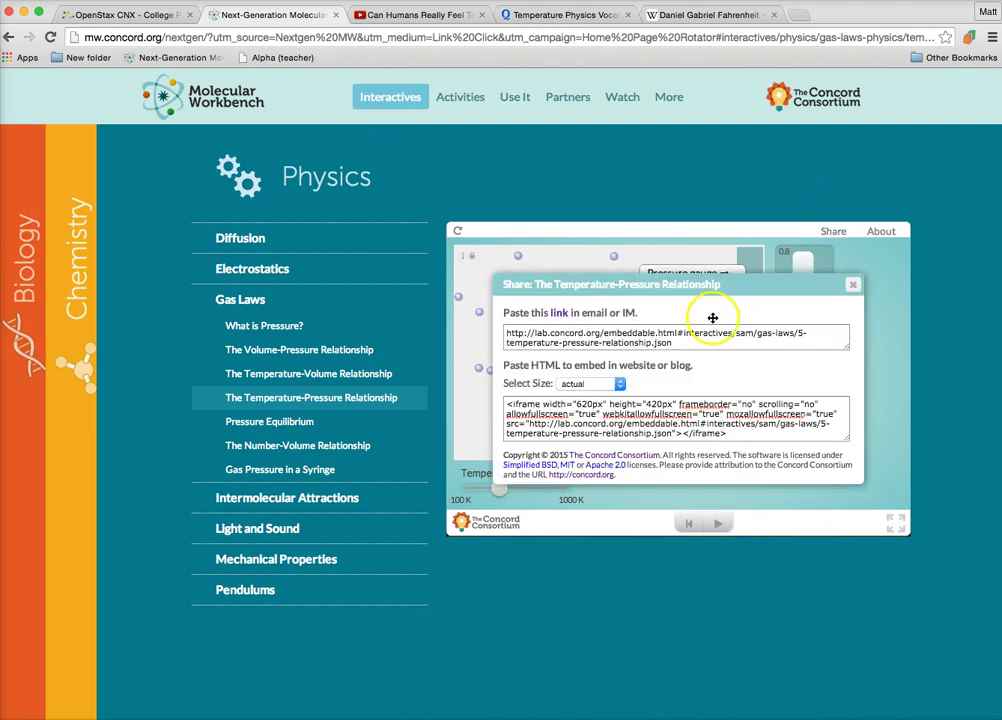
{"action": "double_click", "coordinate": [717, 423]}
{"action": "left_click", "coordinate": [717, 423]}
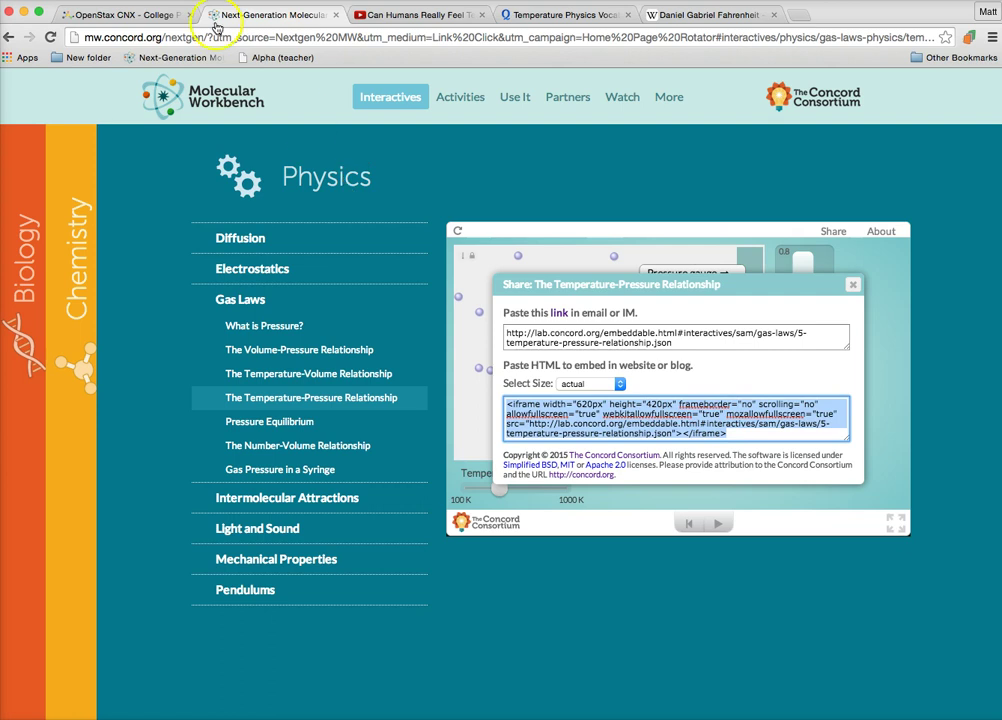
Embed the copied simulation in a sticky note below the opening paragraph of the OpenStax Temperature page
{"action": "left_click", "coordinate": [130, 14]}
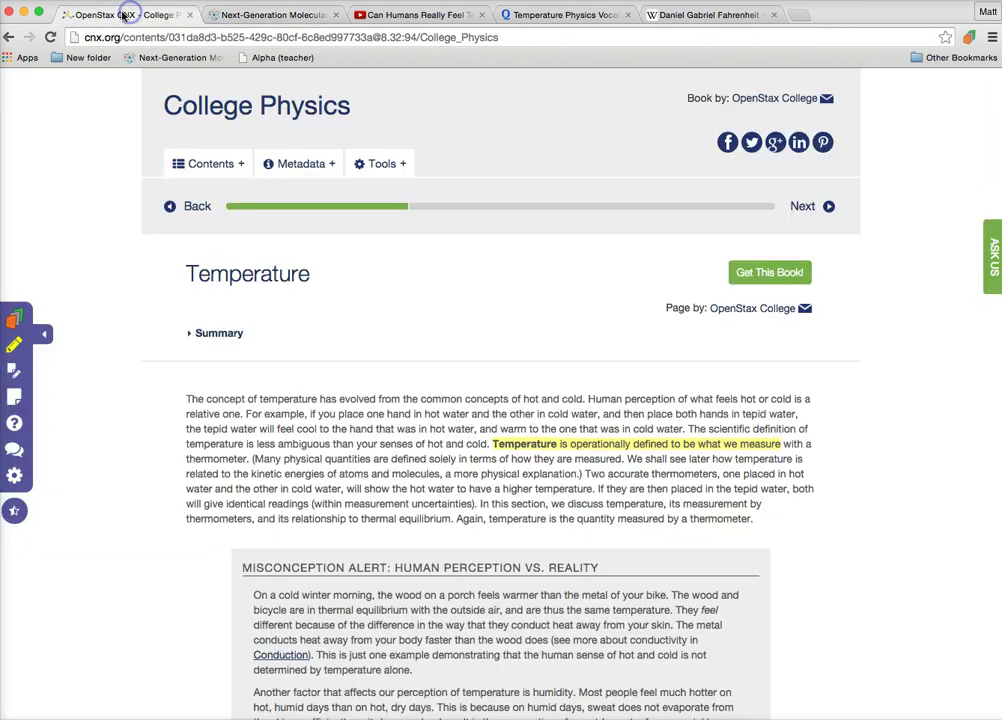
{"action": "left_click", "coordinate": [15, 403]}
{"action": "left_click", "coordinate": [400, 478]}
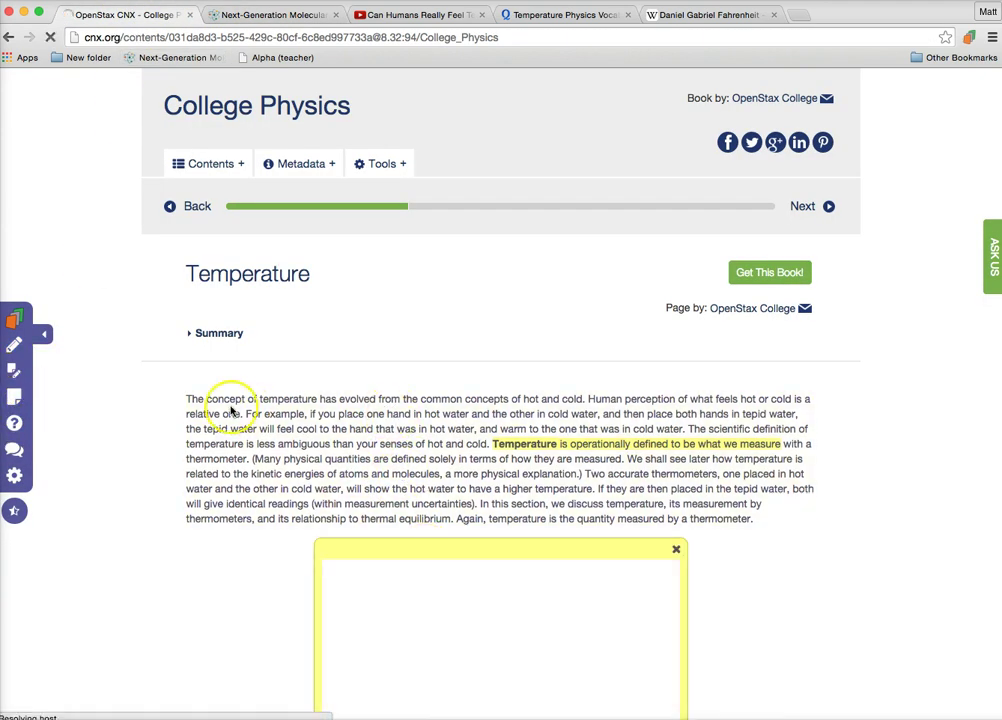
Run the embedded simulation, raise its temperature to near 1000 K, and pause it
{"action": "scroll", "coordinate": [230, 410], "scroll_direction": "down", "scroll_amount": 5}
{"action": "left_click", "coordinate": [542, 437]}
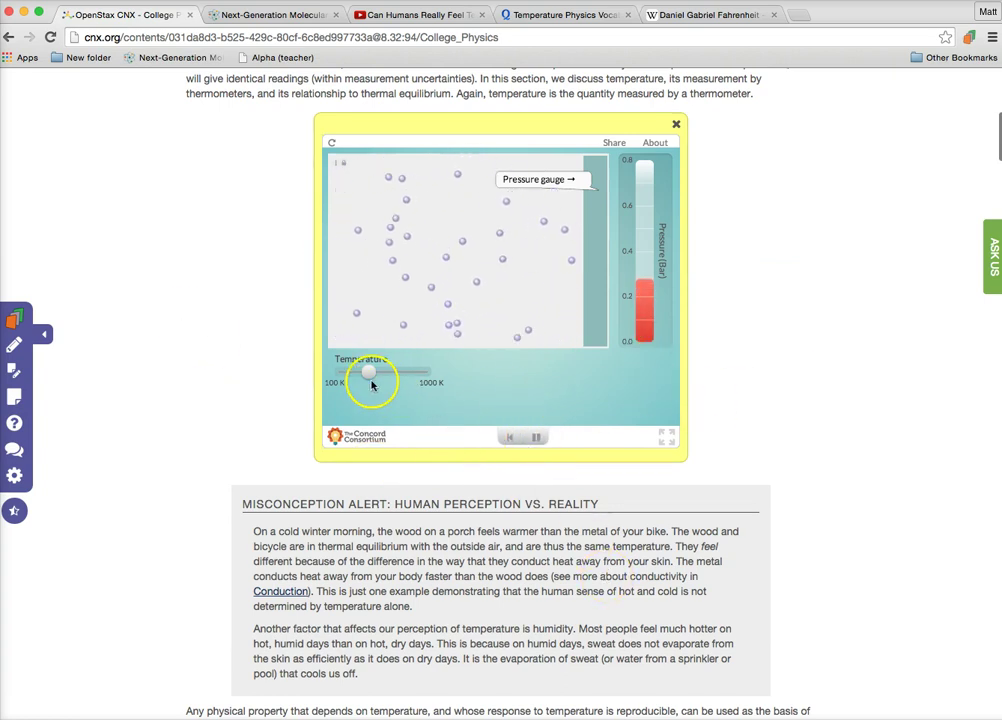
{"action": "left_click_drag", "start_coordinate": [369, 372], "coordinate": [422, 378]}
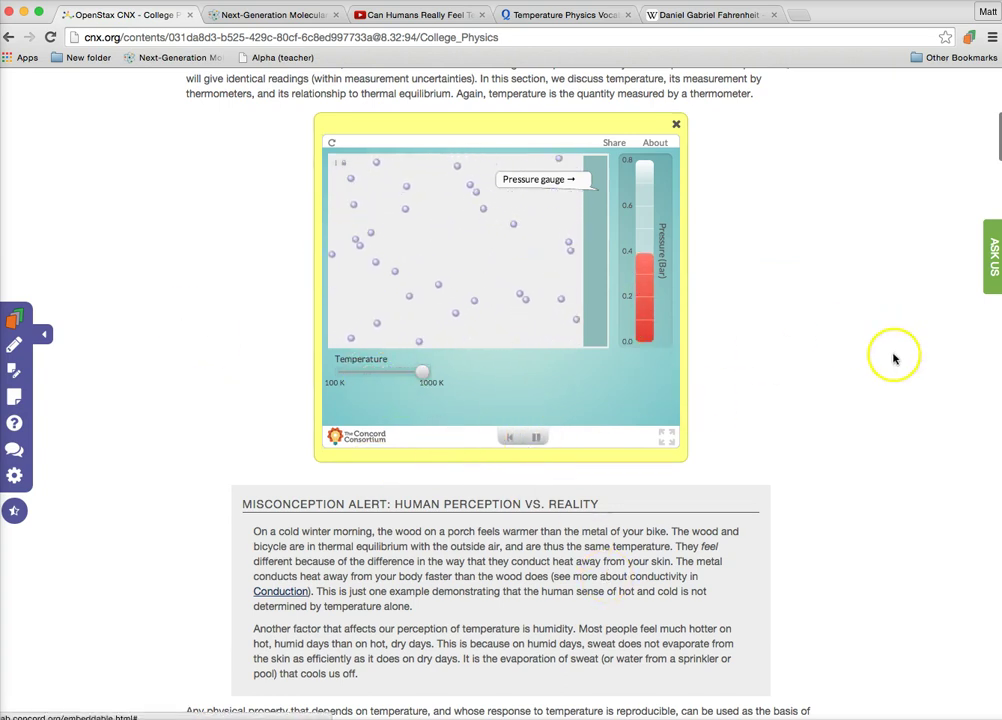
{"action": "left_click", "coordinate": [536, 437]}
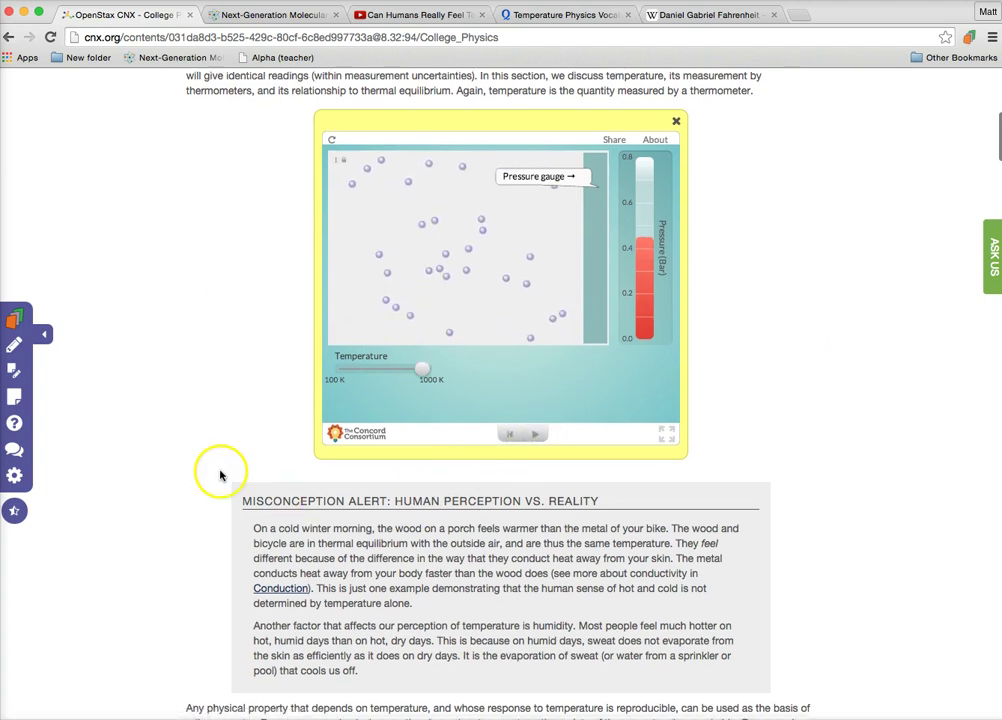
Create a 10-point question below the simulation asking "What is the connectino between temp an pressure?"
{"action": "scroll", "coordinate": [217, 472], "scroll_direction": "up", "scroll_amount": 3}
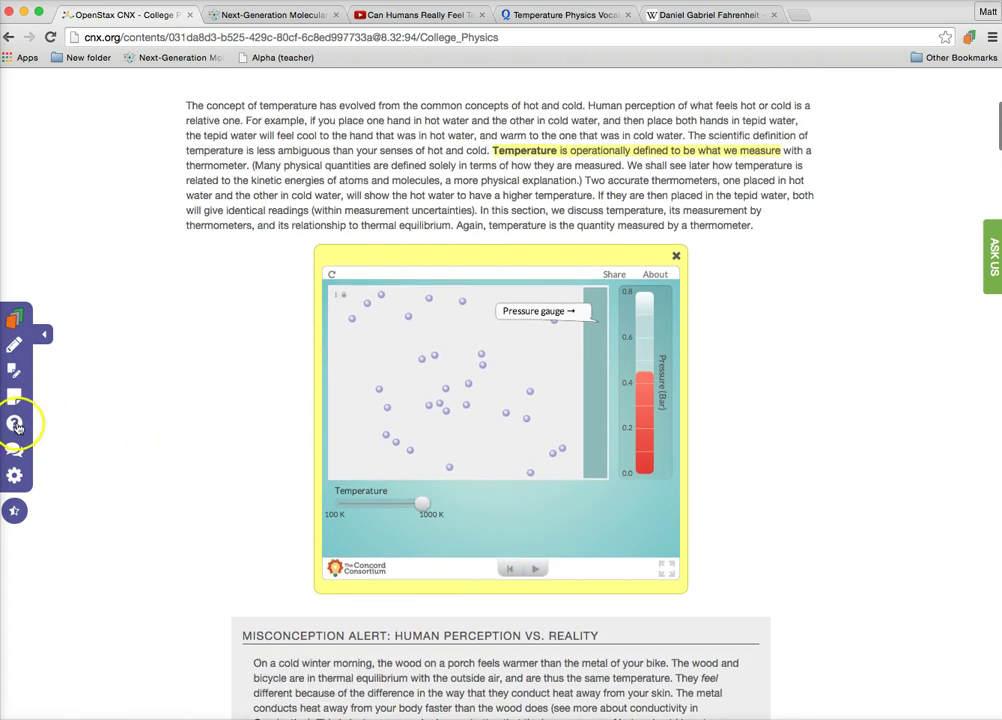
{"action": "left_click", "coordinate": [16, 422]}
{"action": "left_click", "coordinate": [420, 575]}
{"action": "scroll", "coordinate": [426, 610], "scroll_direction": "down", "scroll_amount": 1}
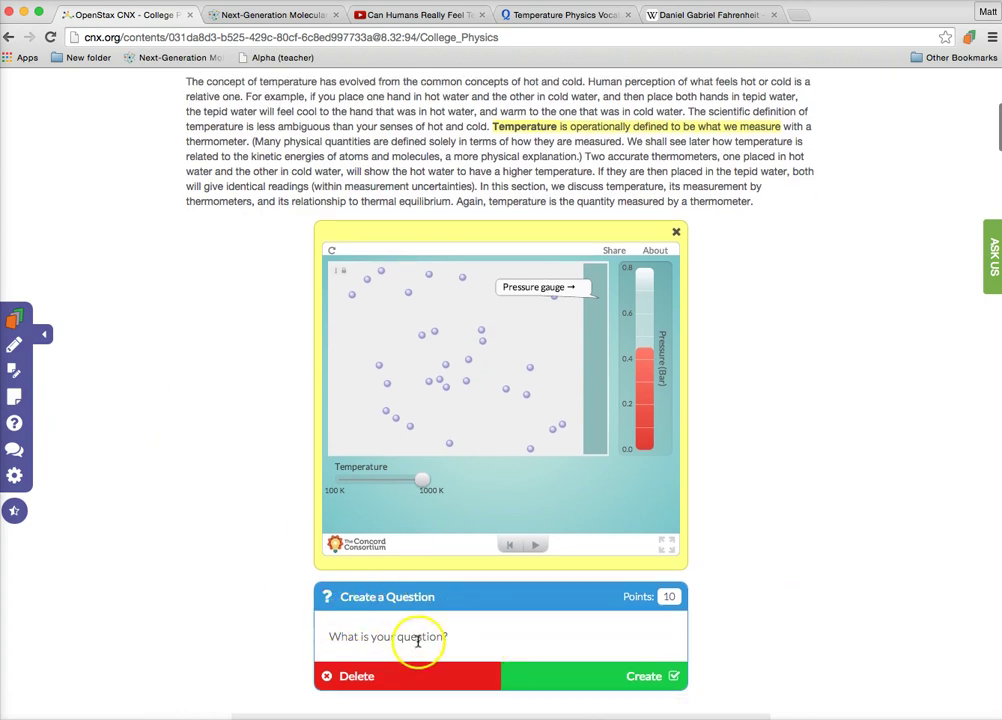
{"action": "left_click", "coordinate": [554, 638]}
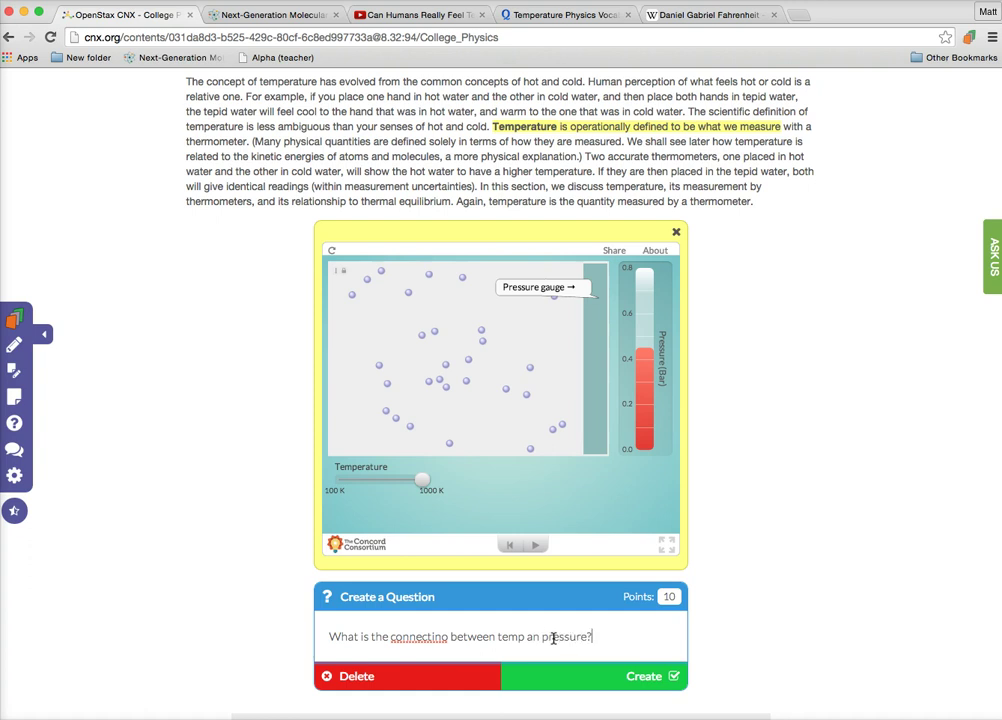
{"action": "left_click", "coordinate": [666, 674]}
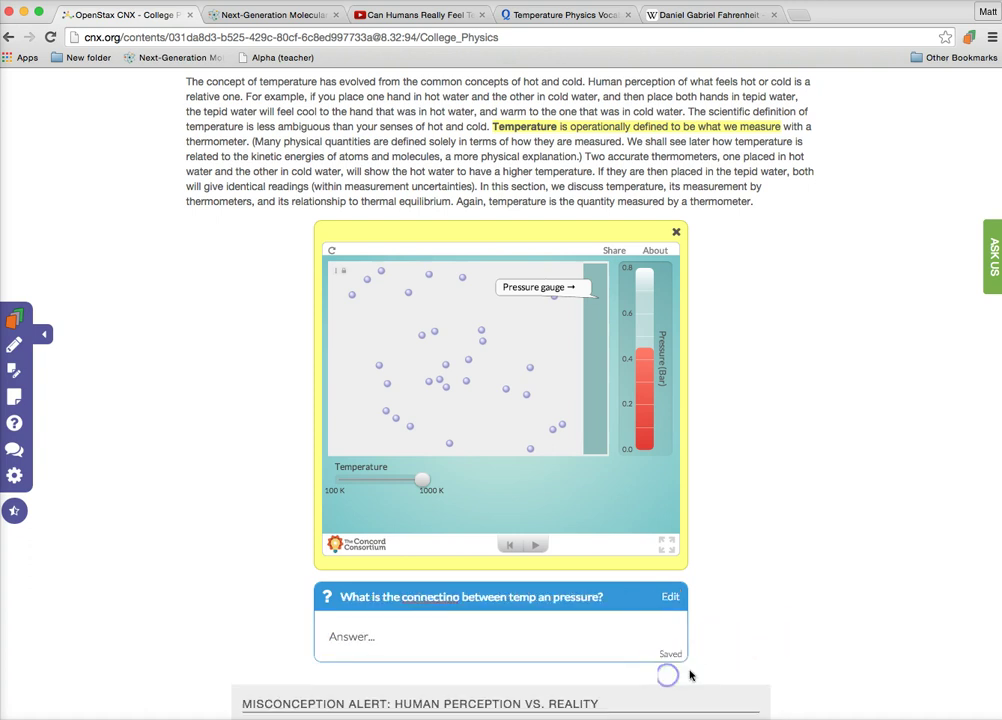
Correct the misspelled word "connectino" in the question to "connection" and save the question
{"action": "scroll", "coordinate": [735, 589], "scroll_direction": "down", "scroll_amount": 1}
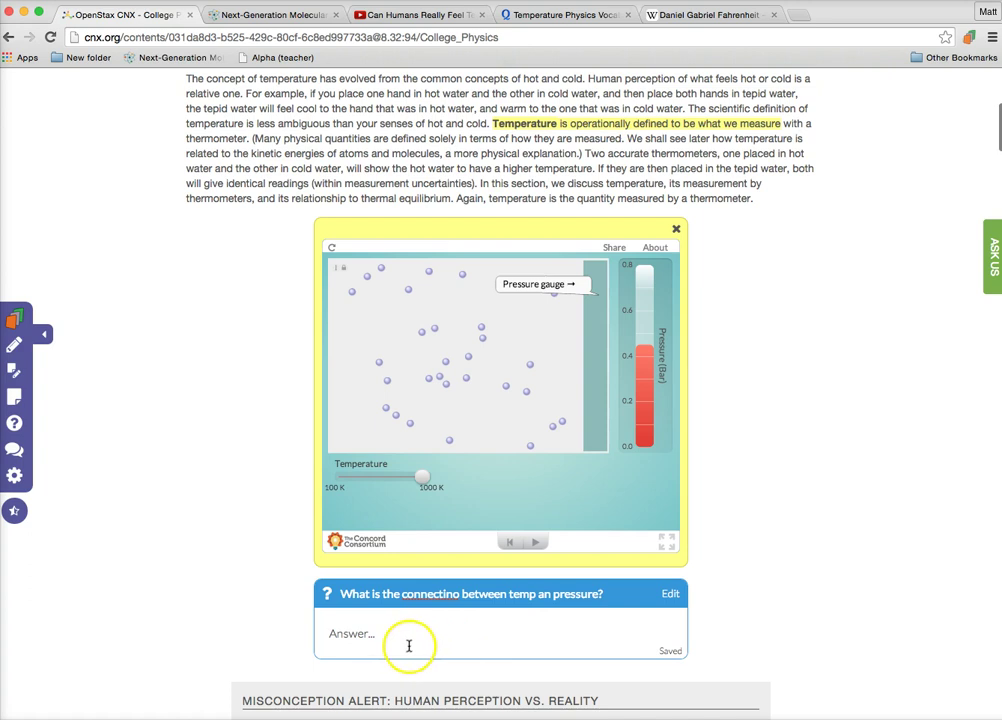
{"action": "left_click", "coordinate": [671, 596]}
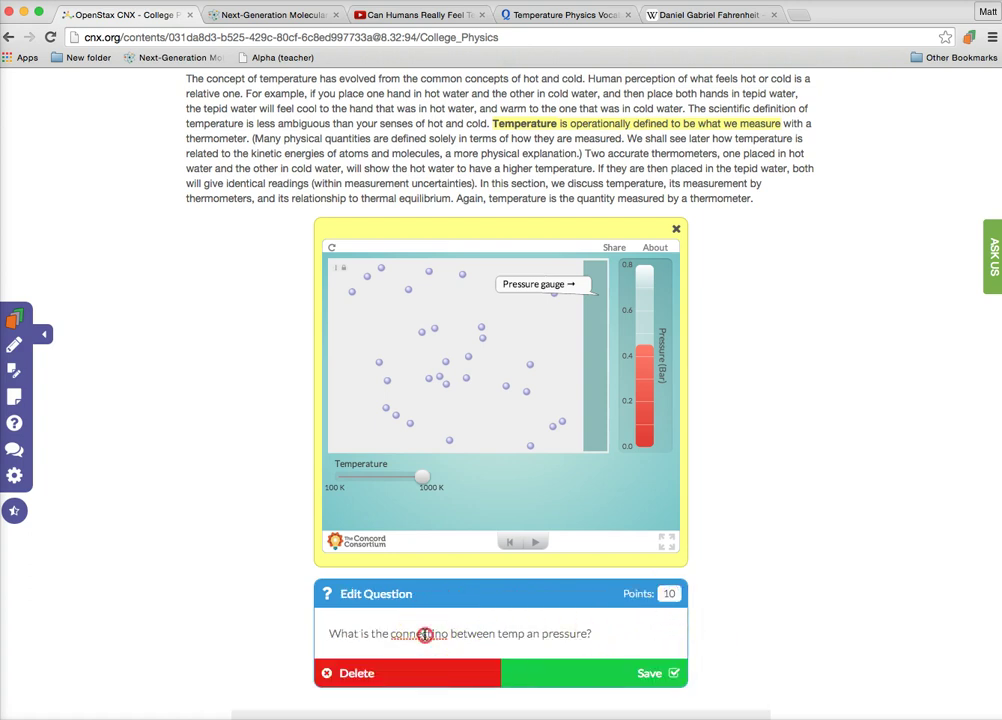
{"action": "right_click", "coordinate": [425, 634]}
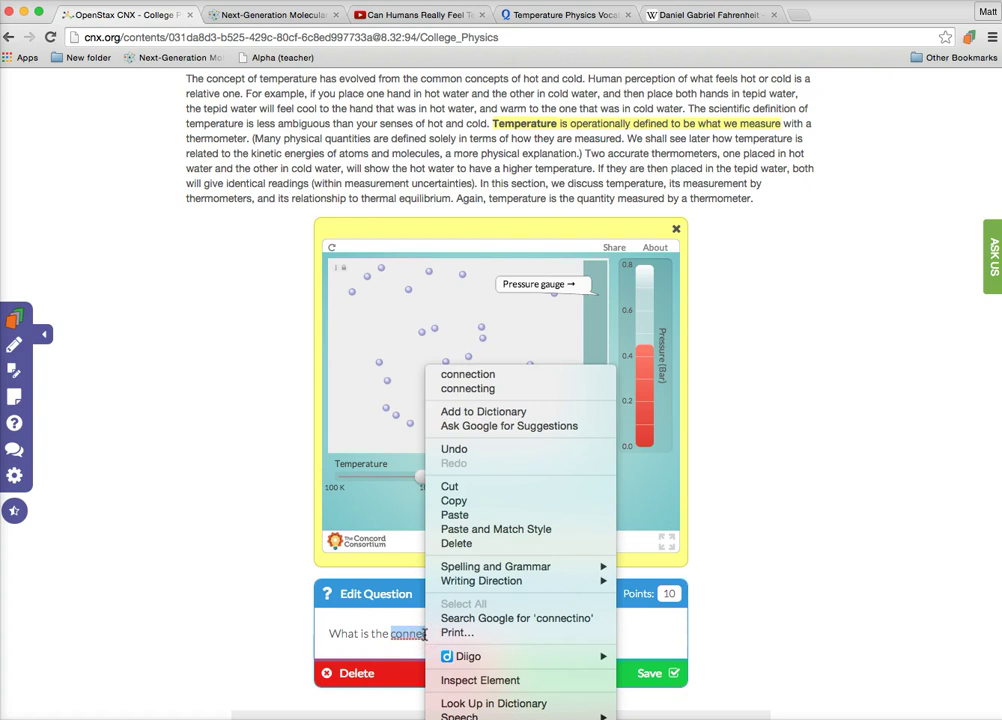
{"action": "left_click", "coordinate": [481, 375]}
{"action": "left_click", "coordinate": [651, 675]}
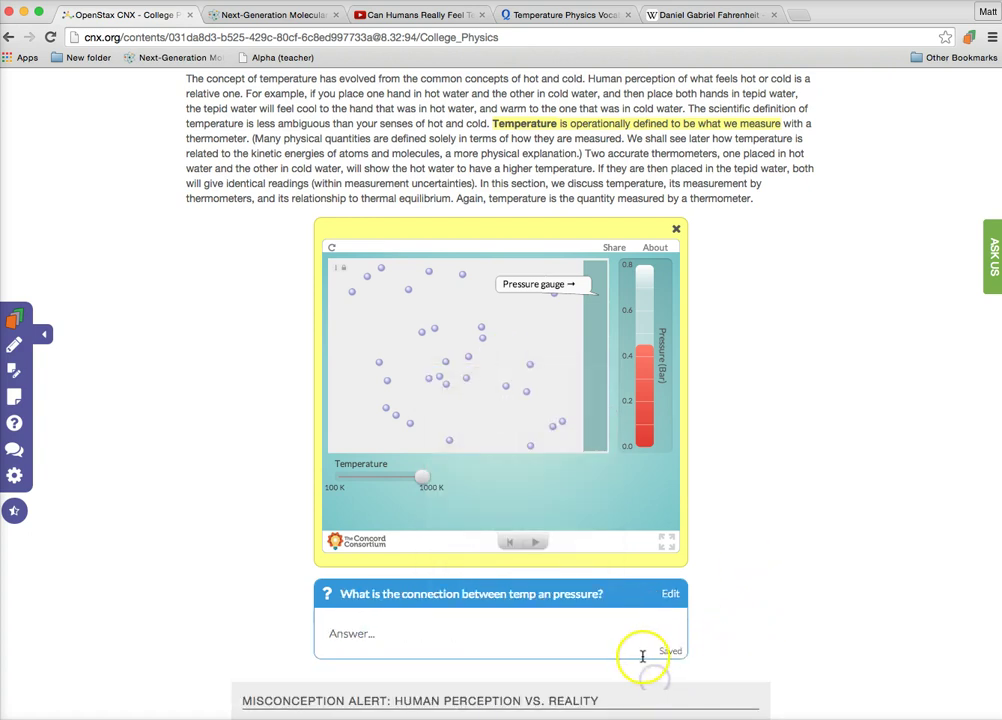
Reopen the temperature and pressure question for editing and save it again without changes
{"action": "scroll", "coordinate": [768, 572], "scroll_direction": "down", "scroll_amount": 2}
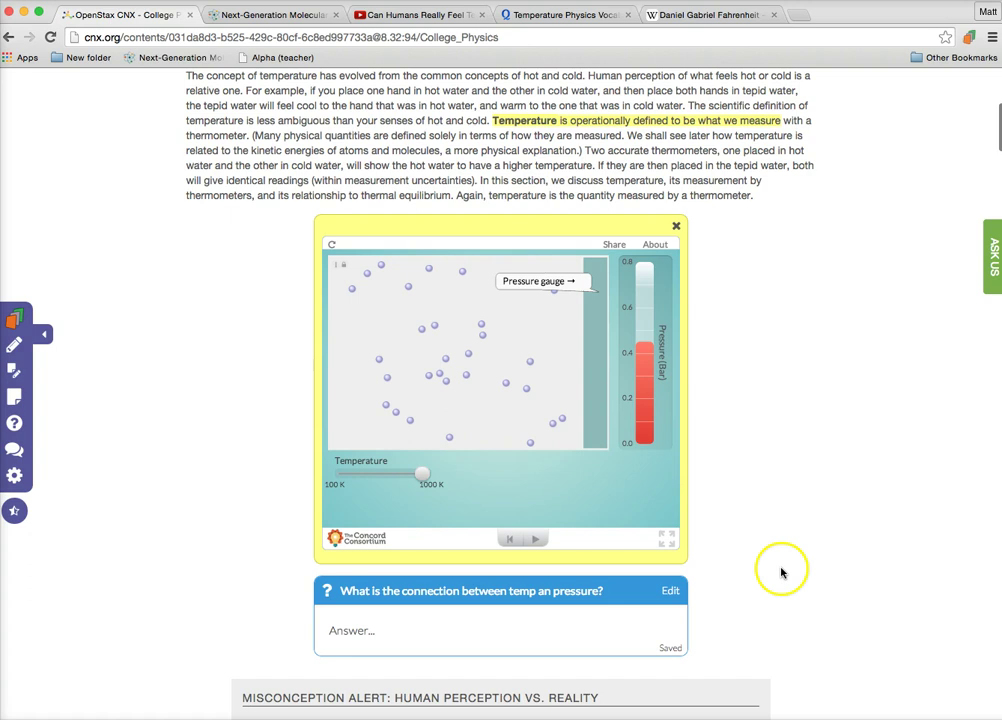
{"action": "left_click", "coordinate": [670, 510]}
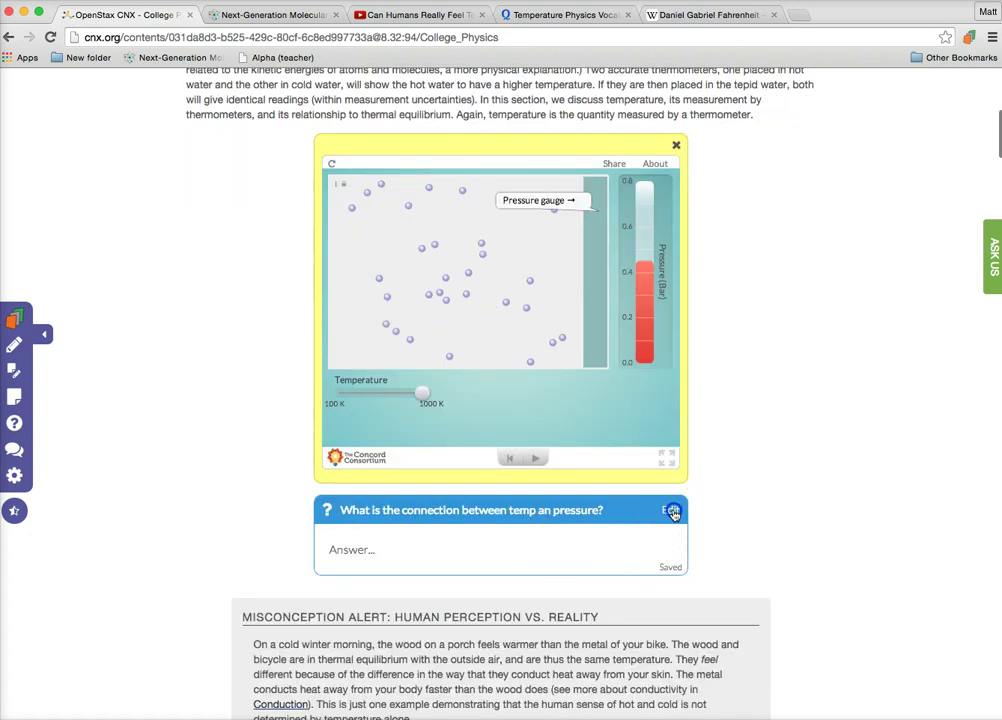
{"action": "left_click", "coordinate": [633, 595]}
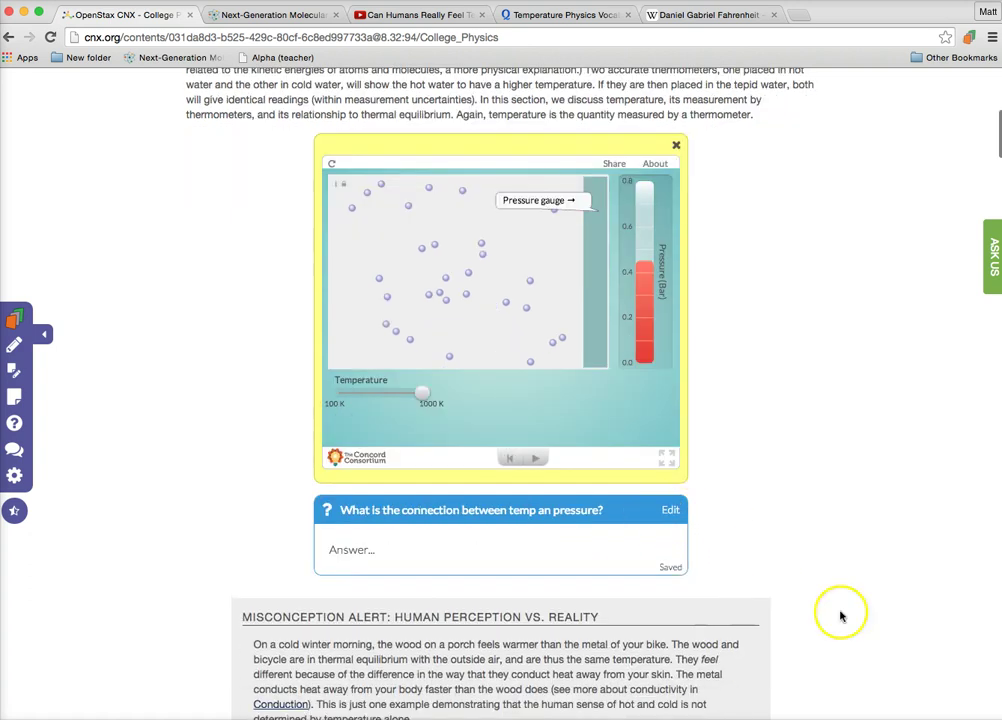
Preview the YouTube video "Can Humans Really Feel Temperature?" briefly and copy its web address
{"action": "scroll", "coordinate": [922, 577], "scroll_direction": "down", "scroll_amount": 5}
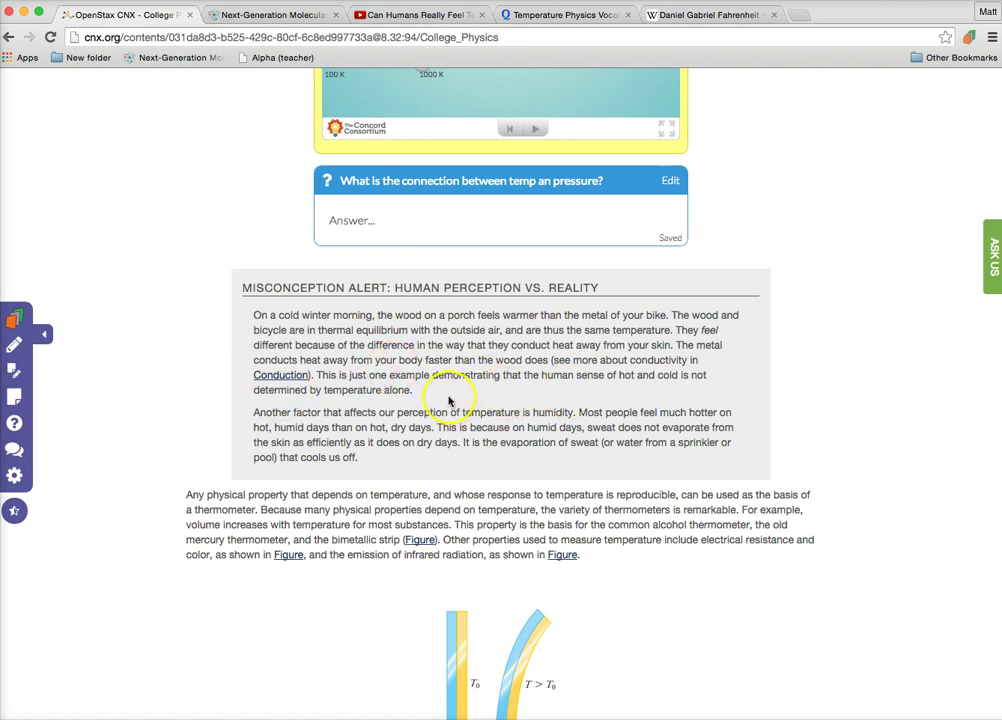
{"action": "left_click", "coordinate": [398, 18]}
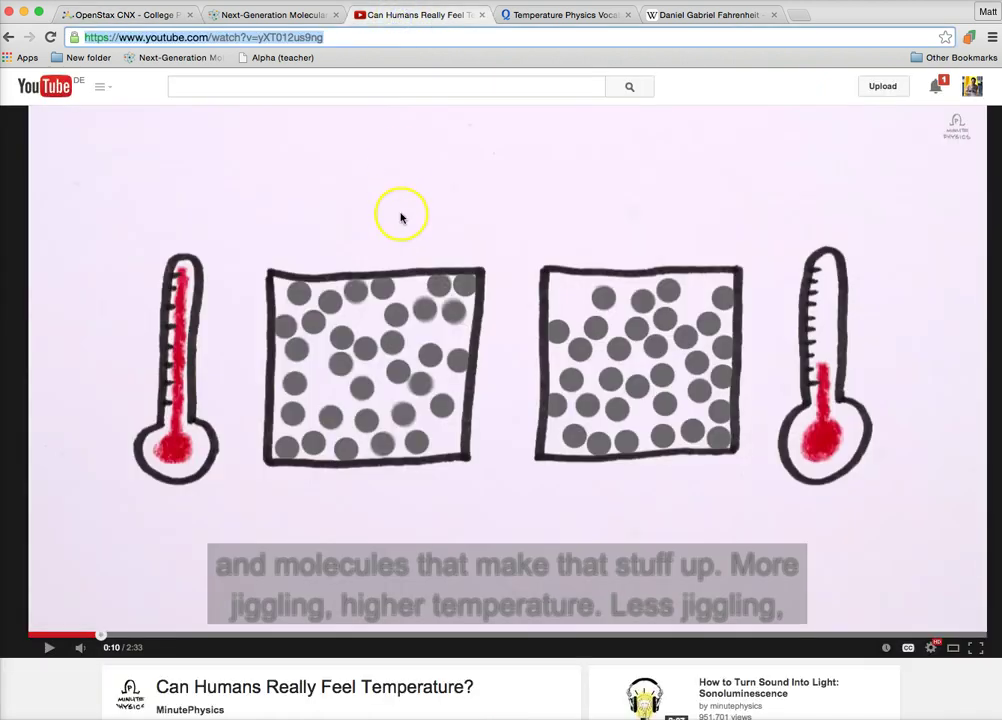
{"action": "left_click", "coordinate": [47, 648]}
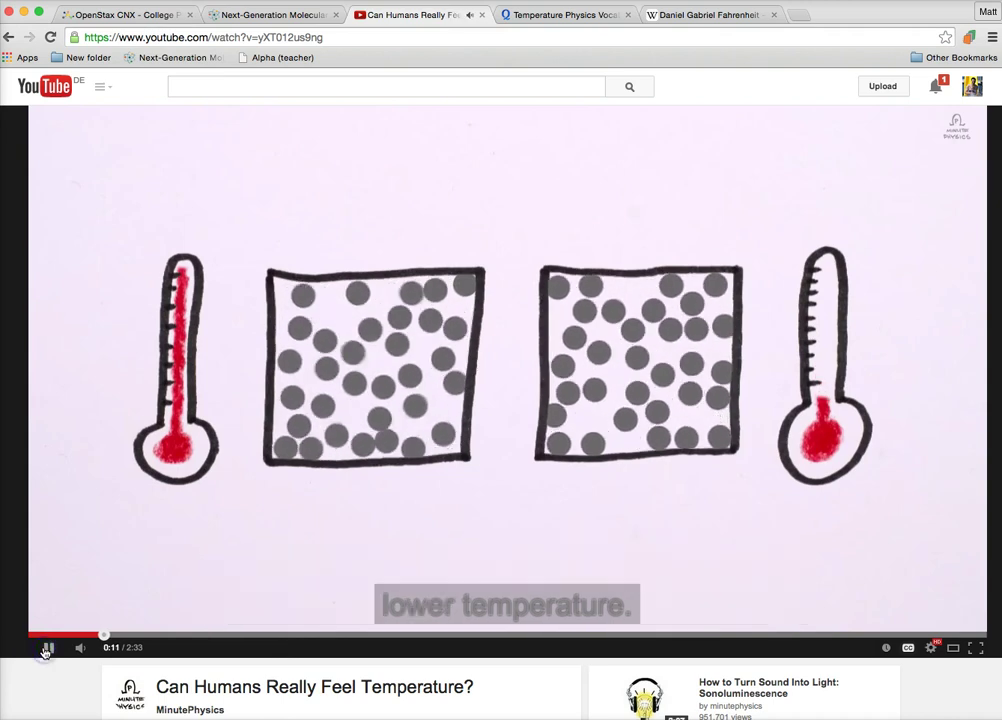
{"action": "left_click", "coordinate": [47, 648]}
{"action": "left_click", "coordinate": [274, 37]}
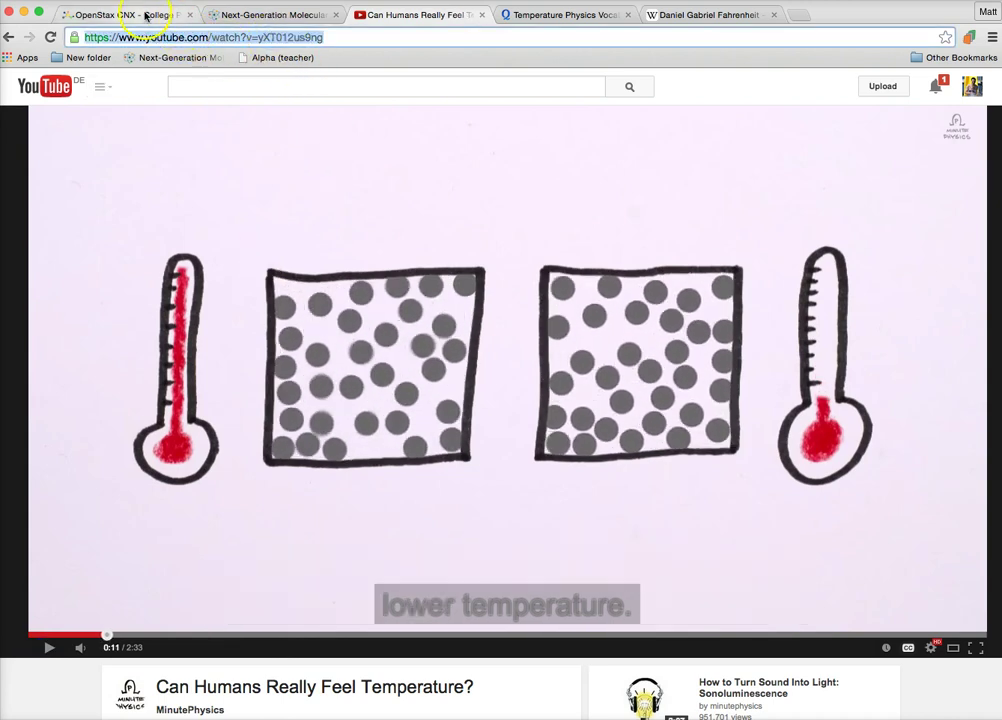
Embed the copied video in a sticky note after the first paragraph of the Misconception Alert box
{"action": "left_click", "coordinate": [142, 16]}
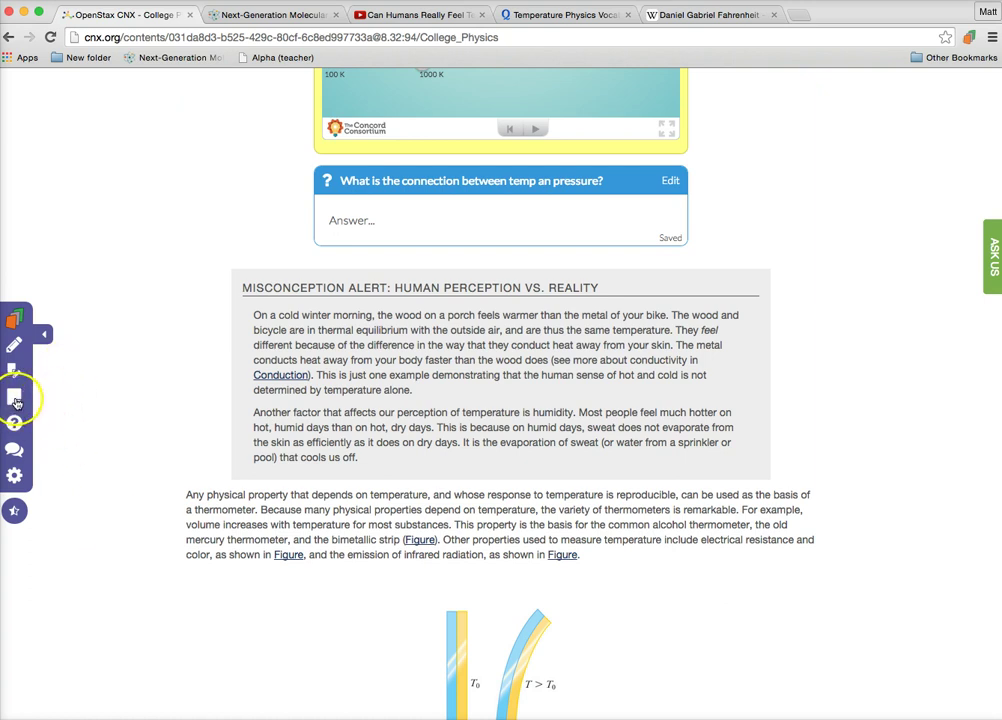
{"action": "left_click", "coordinate": [432, 342]}
{"action": "left_click", "coordinate": [447, 441]}
{"action": "key", "text": "super+v"}
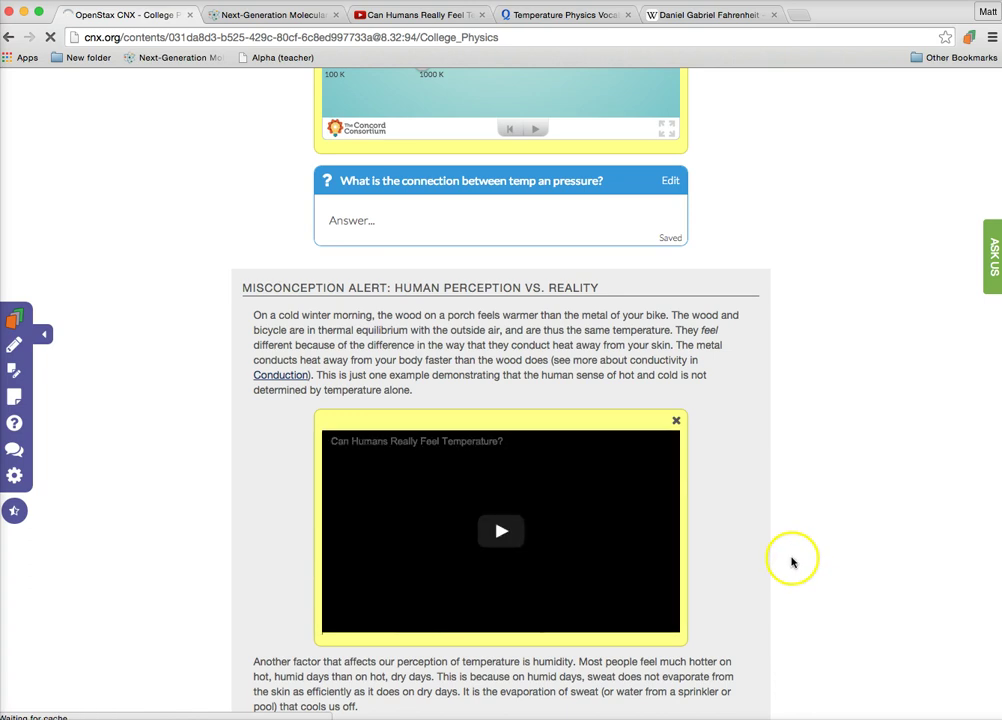
Test the embedded video by playing it briefly and pausing it
{"action": "left_click", "coordinate": [499, 527]}
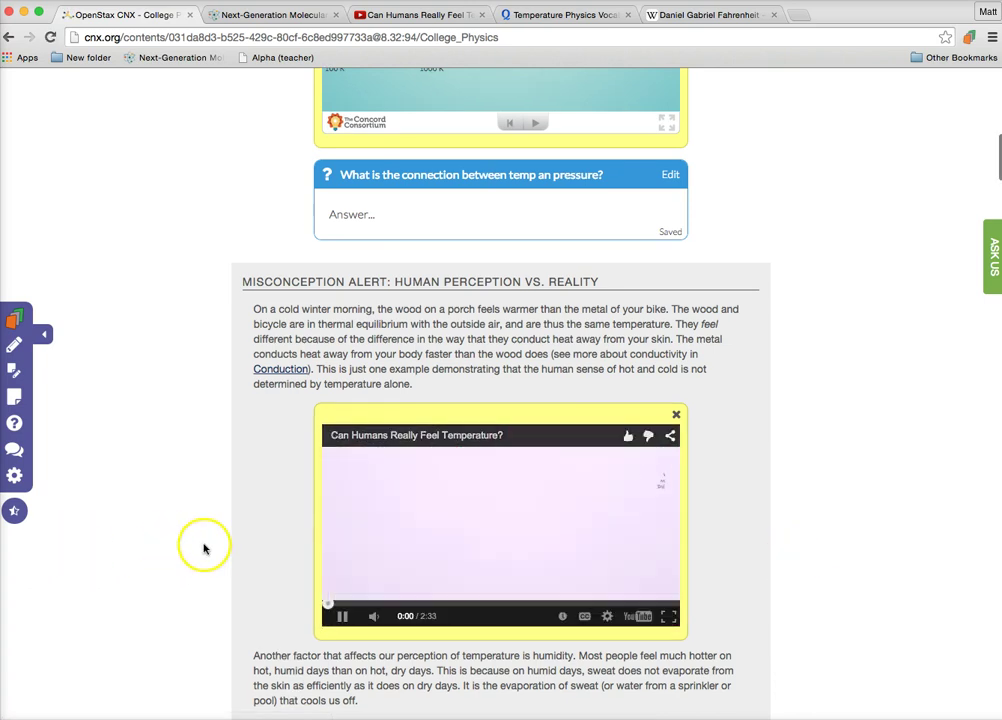
{"action": "scroll", "coordinate": [280, 570], "scroll_direction": "down", "scroll_amount": 1}
{"action": "left_click", "coordinate": [343, 597]}
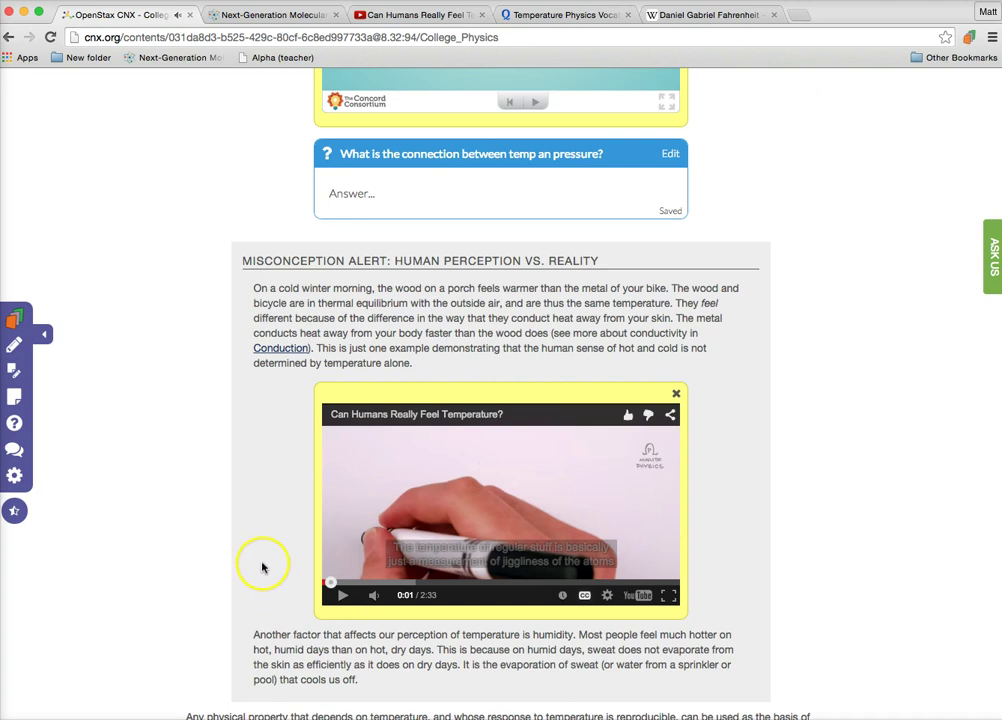
{"action": "scroll", "coordinate": [262, 567], "scroll_direction": "down", "scroll_amount": 10}
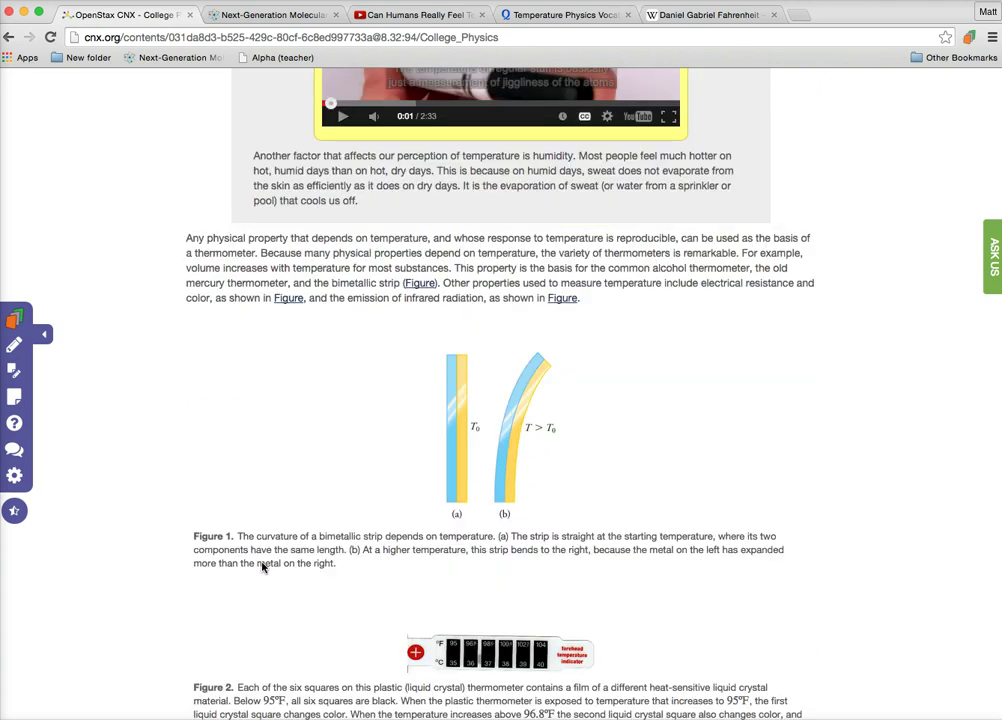
{"action": "scroll", "coordinate": [263, 567], "scroll_direction": "down", "scroll_amount": 1}
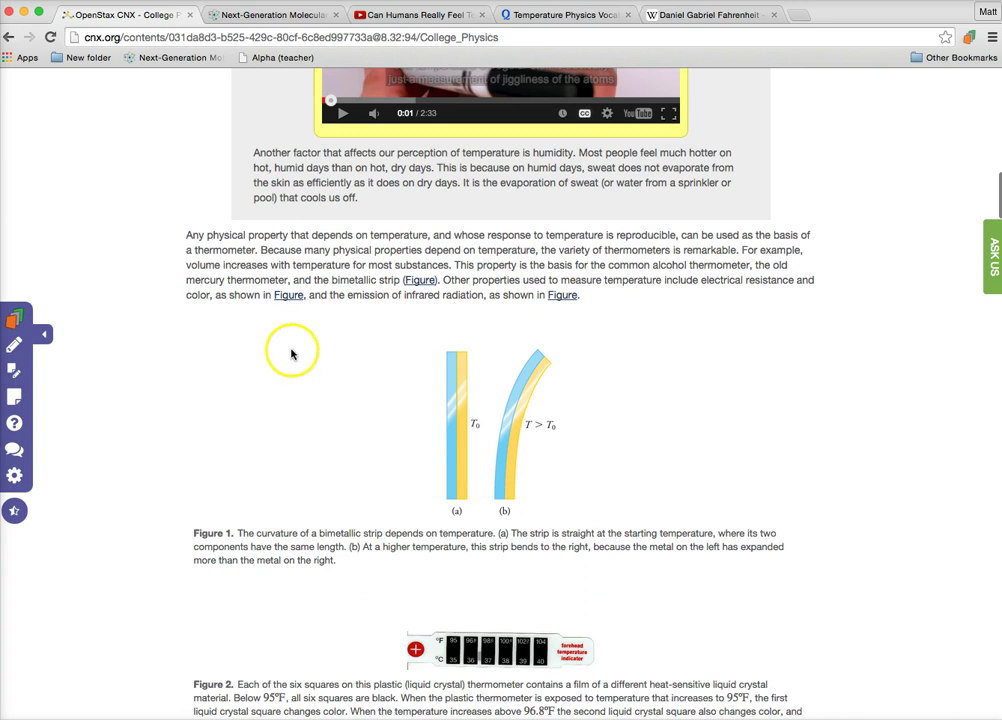
{"action": "scroll", "coordinate": [288, 380], "scroll_direction": "up", "scroll_amount": 1}
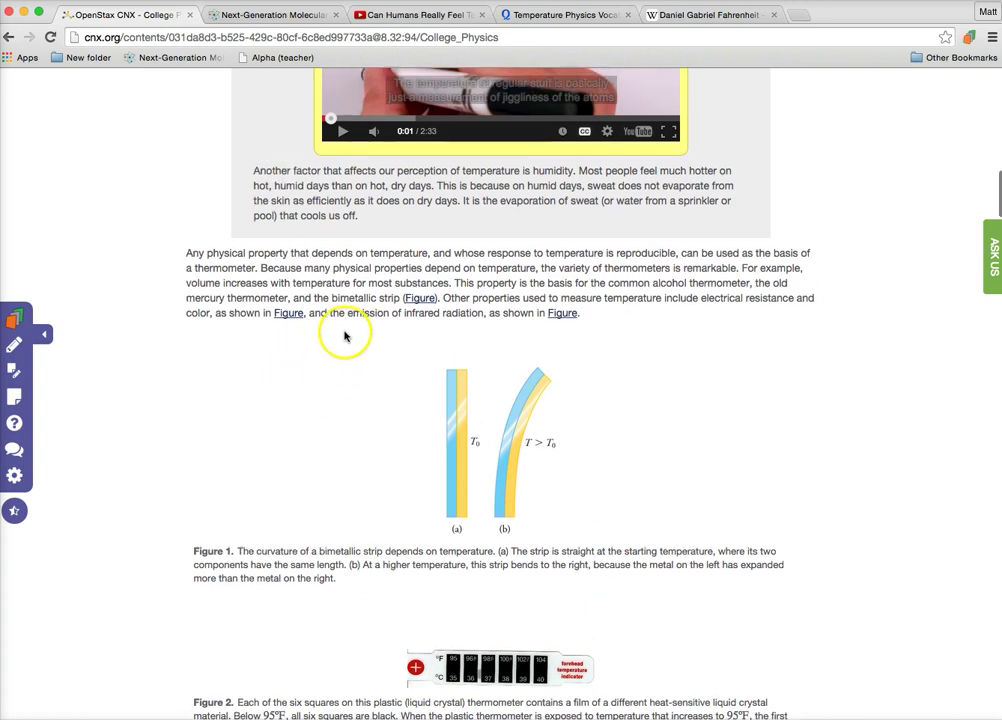
Under Temperature Scales, highlight the word "Fahrenheit" and the passage from "Celsius scale is 1.8 times larger" through "180/100 = 9/5"
{"action": "scroll", "coordinate": [335, 333], "scroll_direction": "down", "scroll_amount": 1}
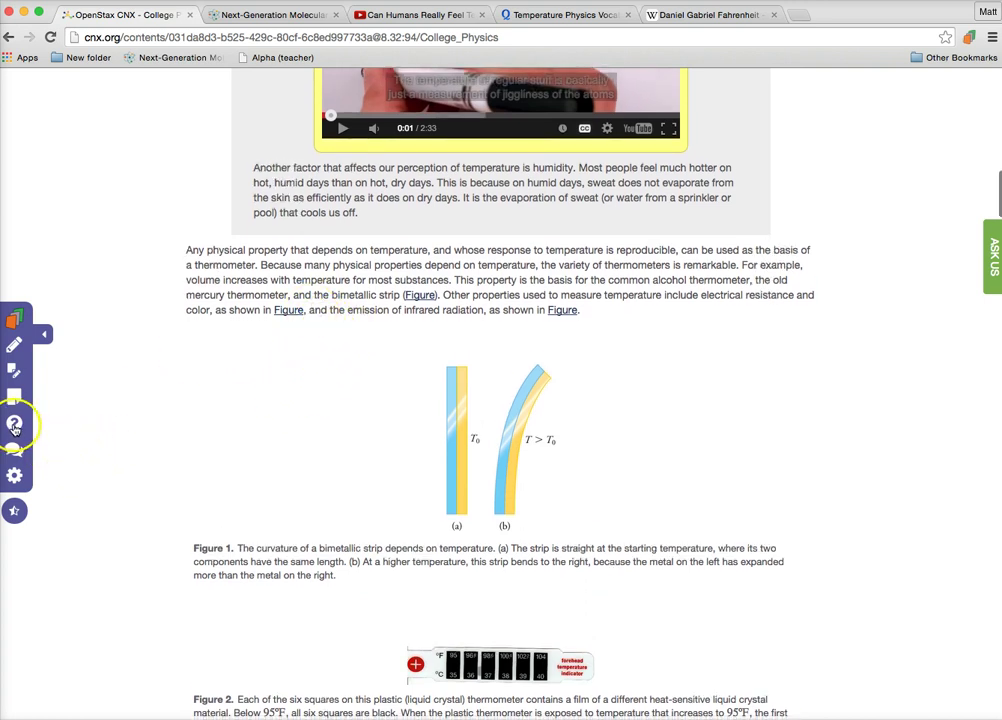
{"action": "scroll", "coordinate": [217, 425], "scroll_direction": "down", "scroll_amount": 7}
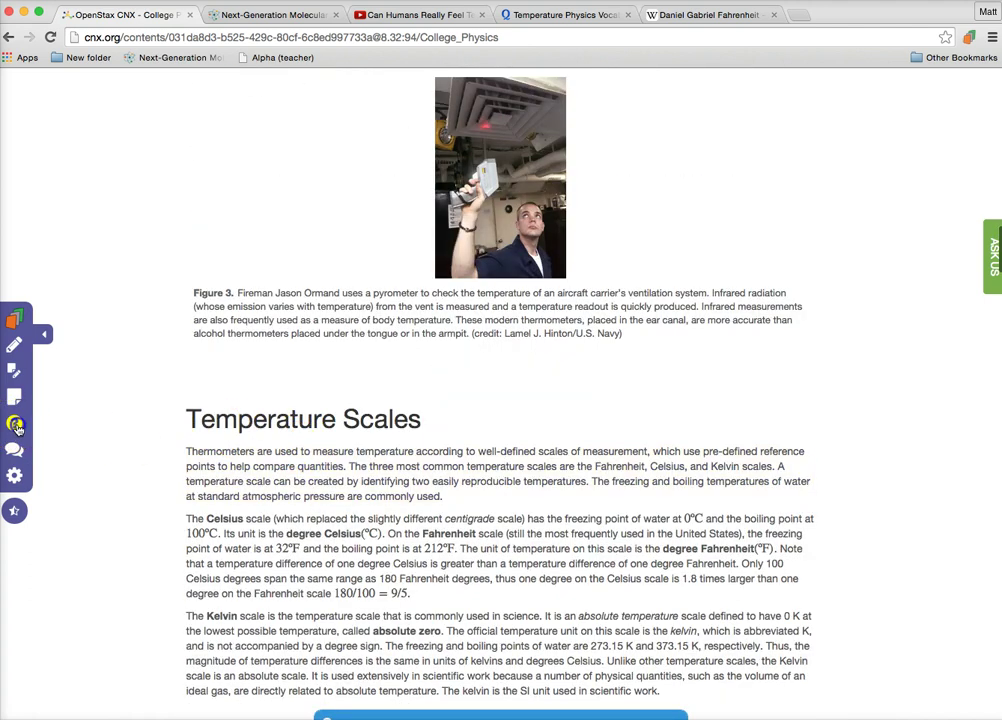
{"action": "scroll", "coordinate": [125, 462], "scroll_direction": "down", "scroll_amount": 1}
{"action": "scroll", "coordinate": [148, 465], "scroll_direction": "down", "scroll_amount": 1}
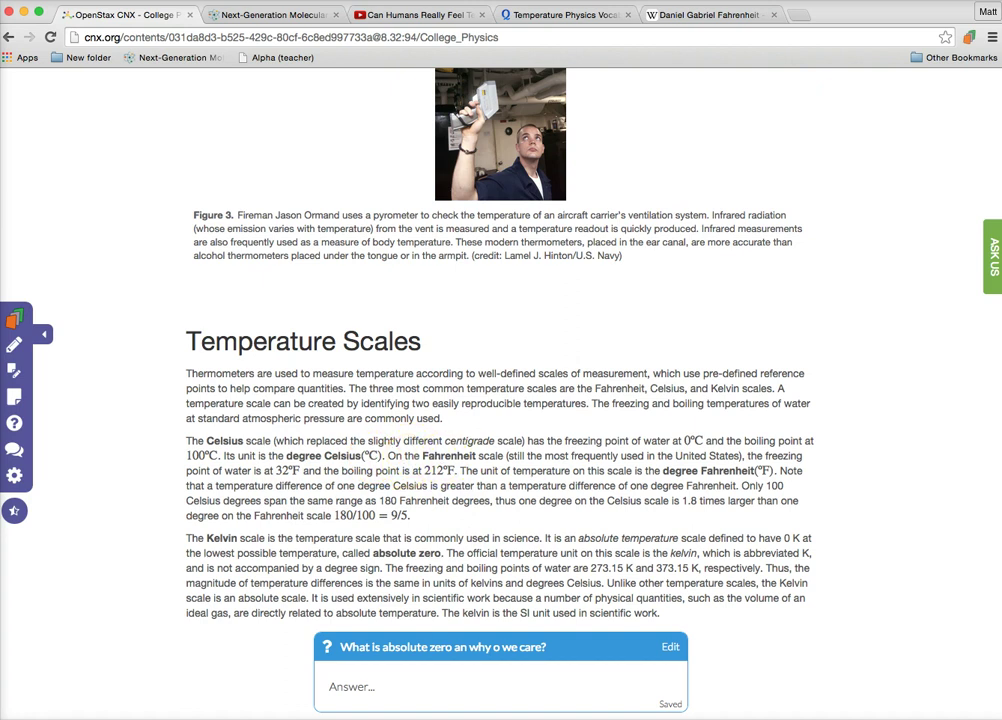
{"action": "left_click", "coordinate": [16, 350]}
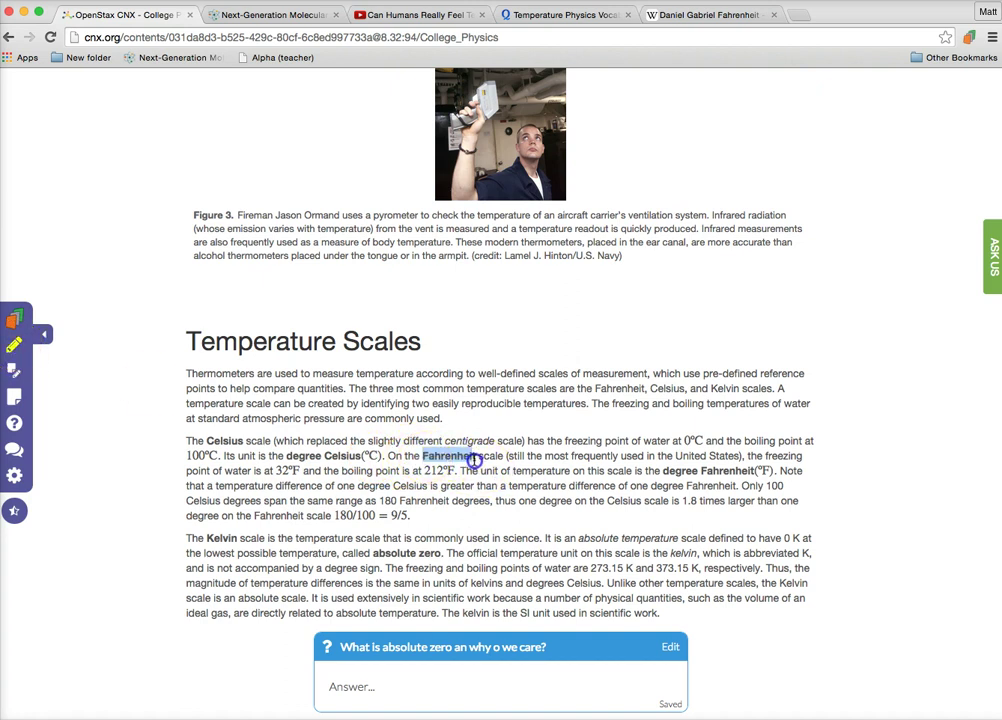
{"action": "left_click_drag", "start_coordinate": [474, 460], "coordinate": [474, 460]}
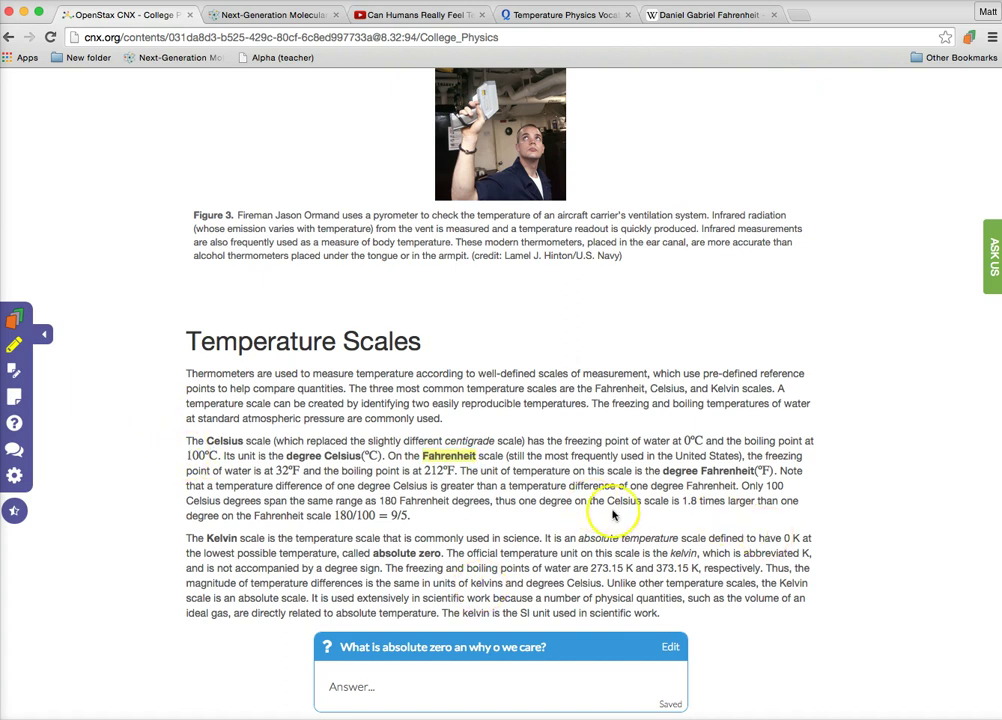
{"action": "left_click_drag", "start_coordinate": [607, 503], "coordinate": [408, 517]}
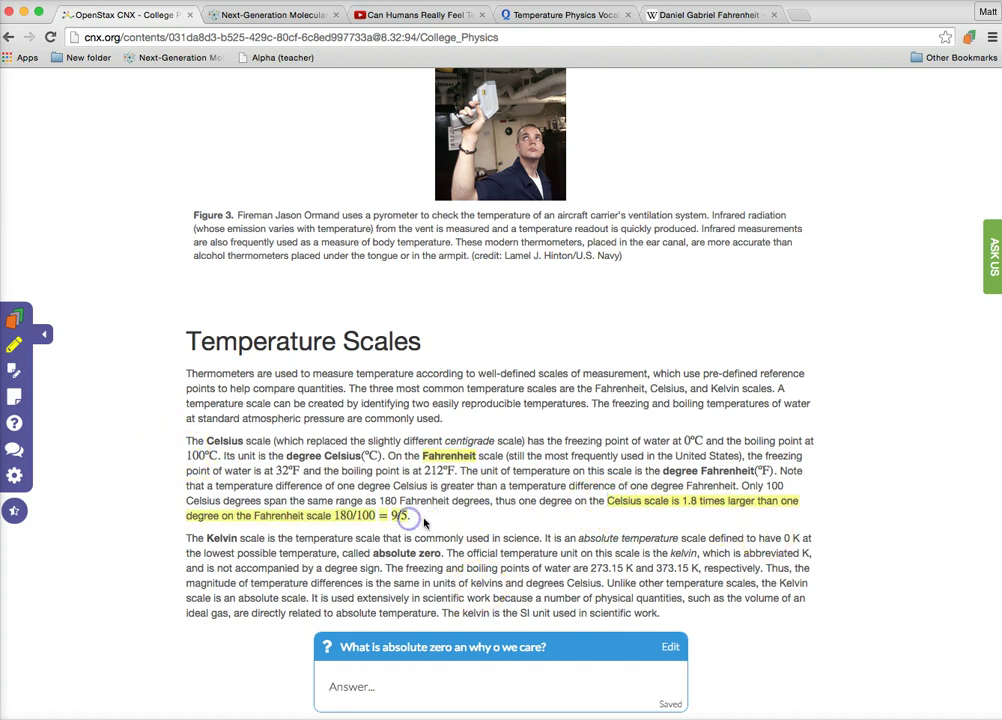
{"action": "left_click", "coordinate": [13, 345]}
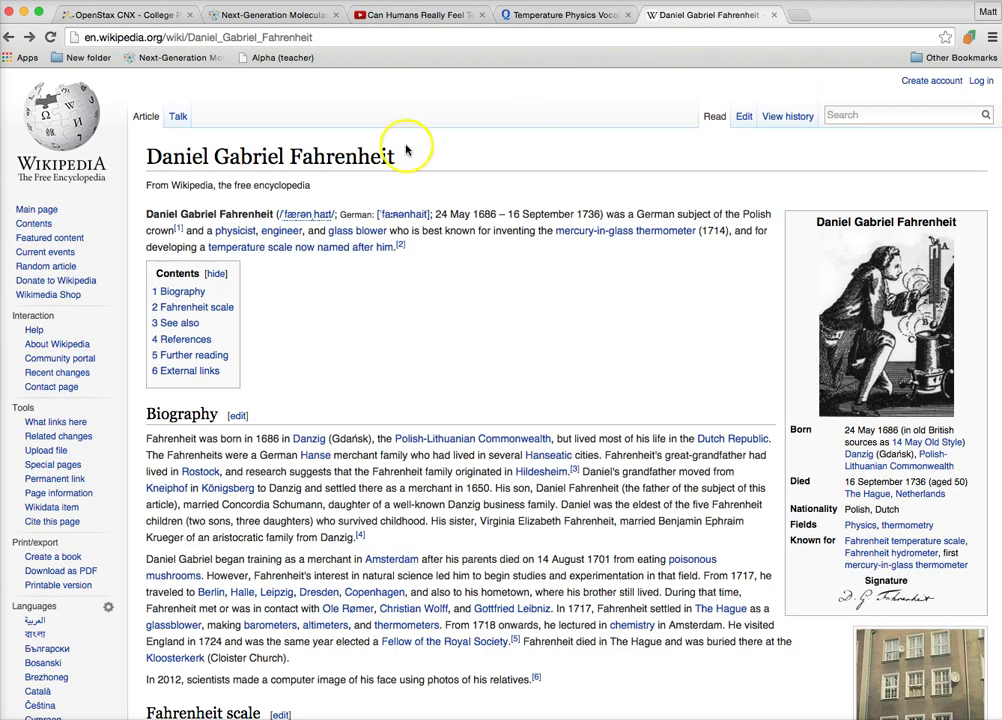
Copy "Daniel Gabriel Fahrenheit" from the Wikipedia article and add it as a comment on the highlighted word "Fahrenheit" in the lesson
{"action": "left_click_drag", "start_coordinate": [146, 212], "coordinate": [278, 216]}
{"action": "key", "text": "super+c"}
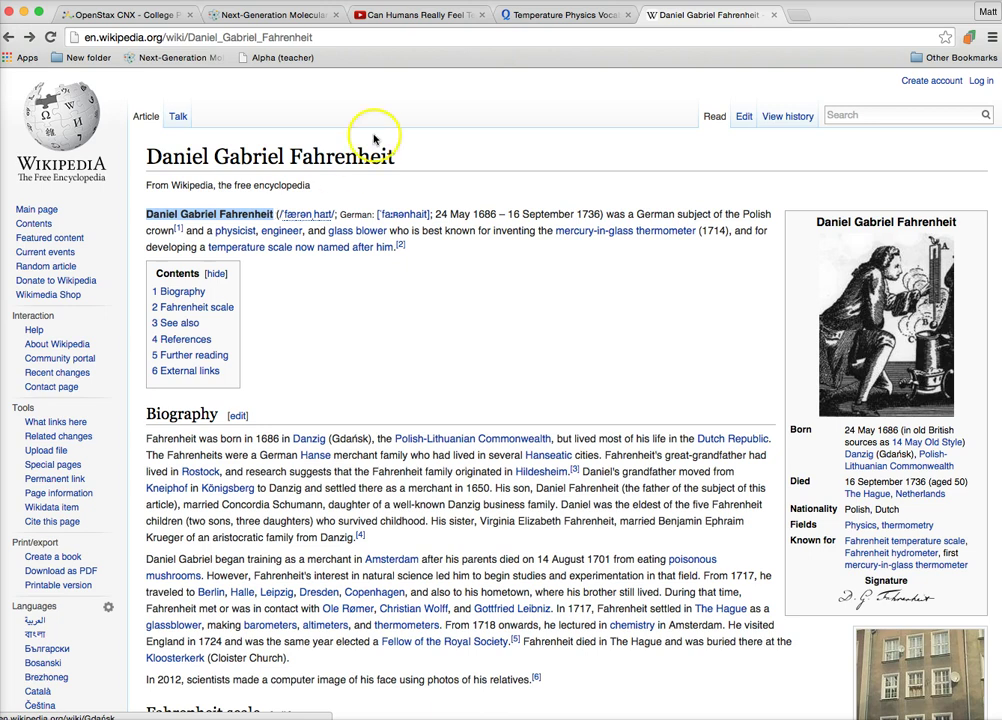
{"action": "left_click", "coordinate": [140, 14]}
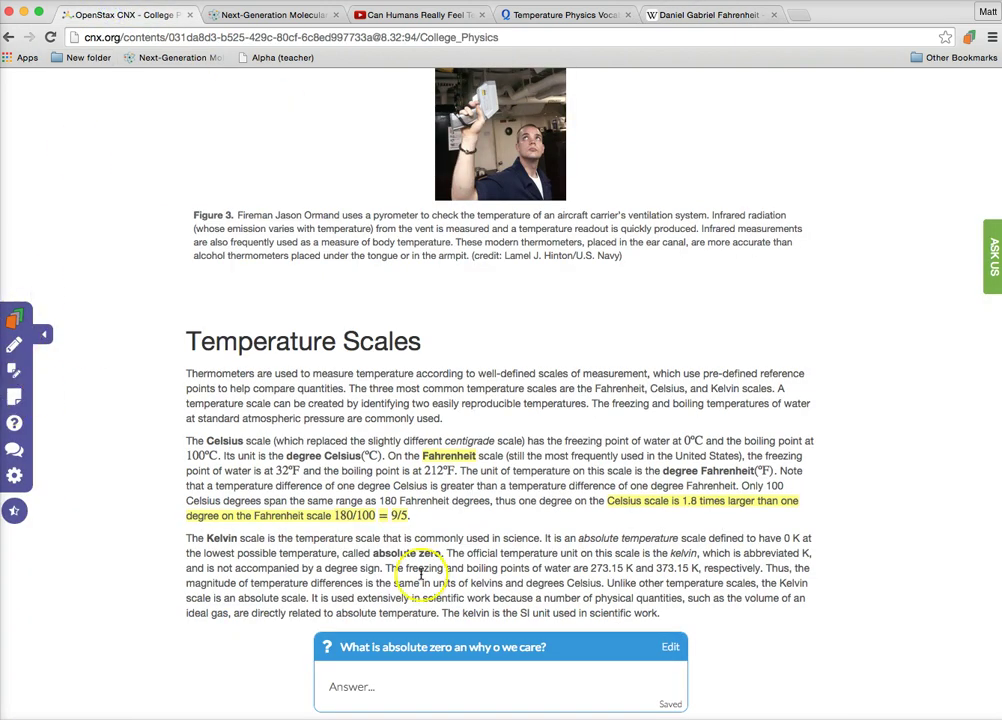
{"action": "left_click", "coordinate": [17, 369]}
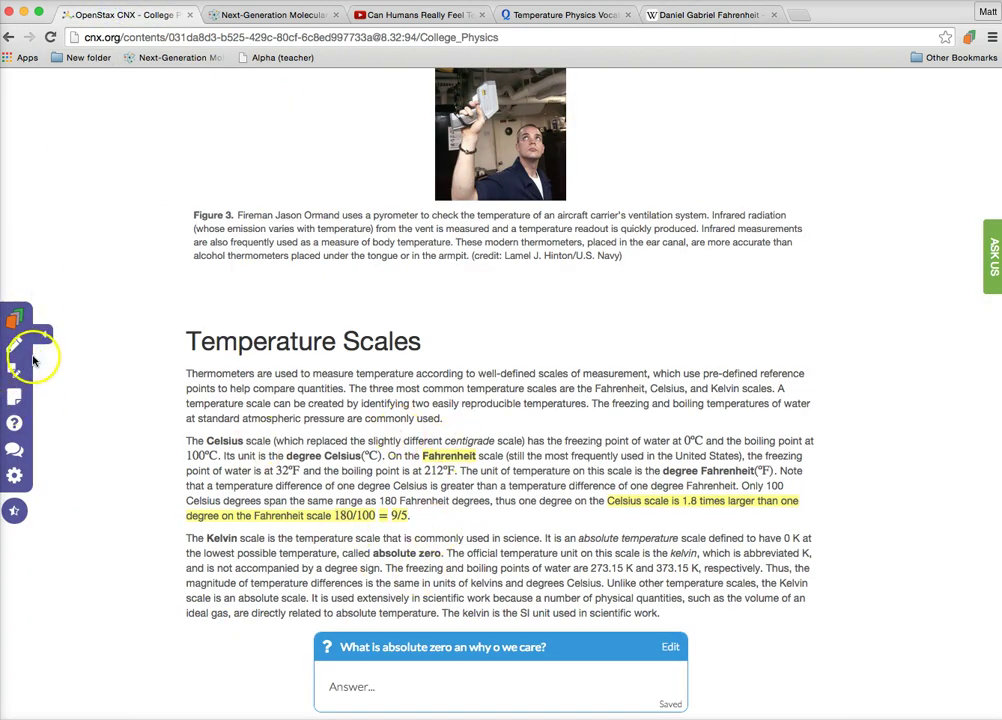
{"action": "left_click", "coordinate": [448, 455]}
{"action": "key", "text": "super+v"}
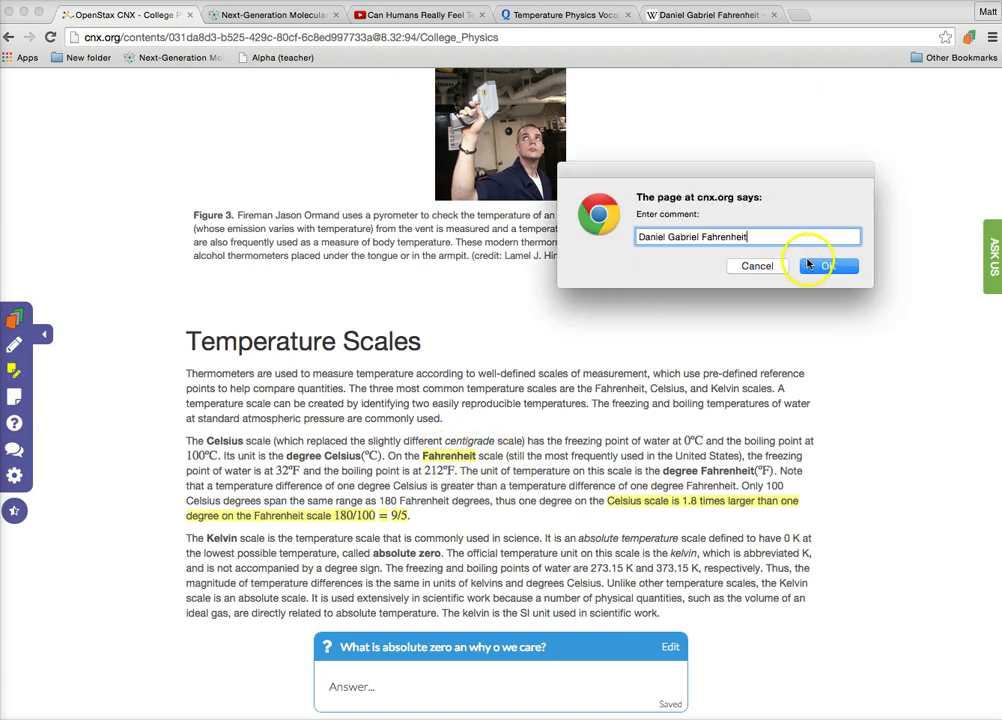
{"action": "left_click", "coordinate": [822, 263]}
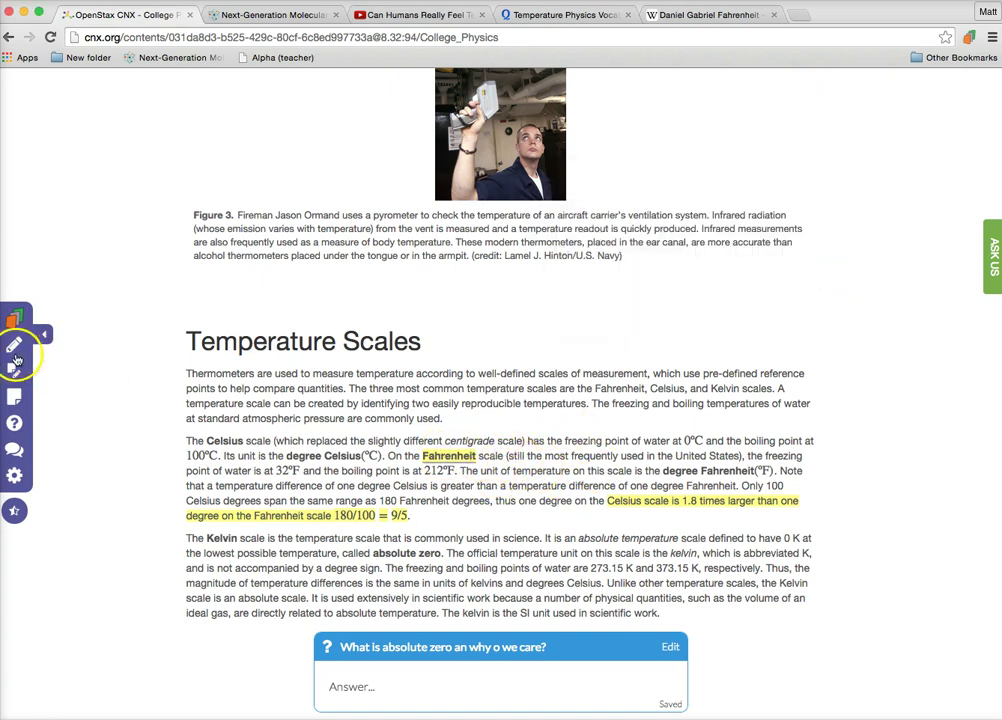
{"action": "mouse_move", "coordinate": [452, 462]}
Switch to Quizlet and copy the Flashcards embed code of the Temperature Physics Vocab set
{"action": "left_click", "coordinate": [584, 18]}
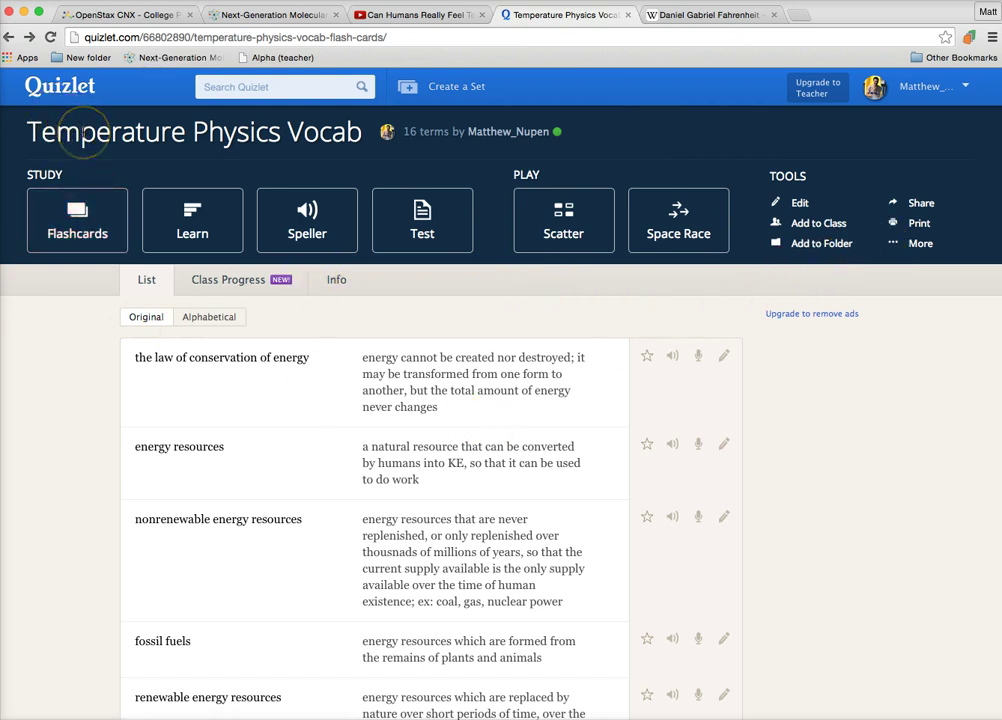
{"action": "left_click", "coordinate": [895, 244]}
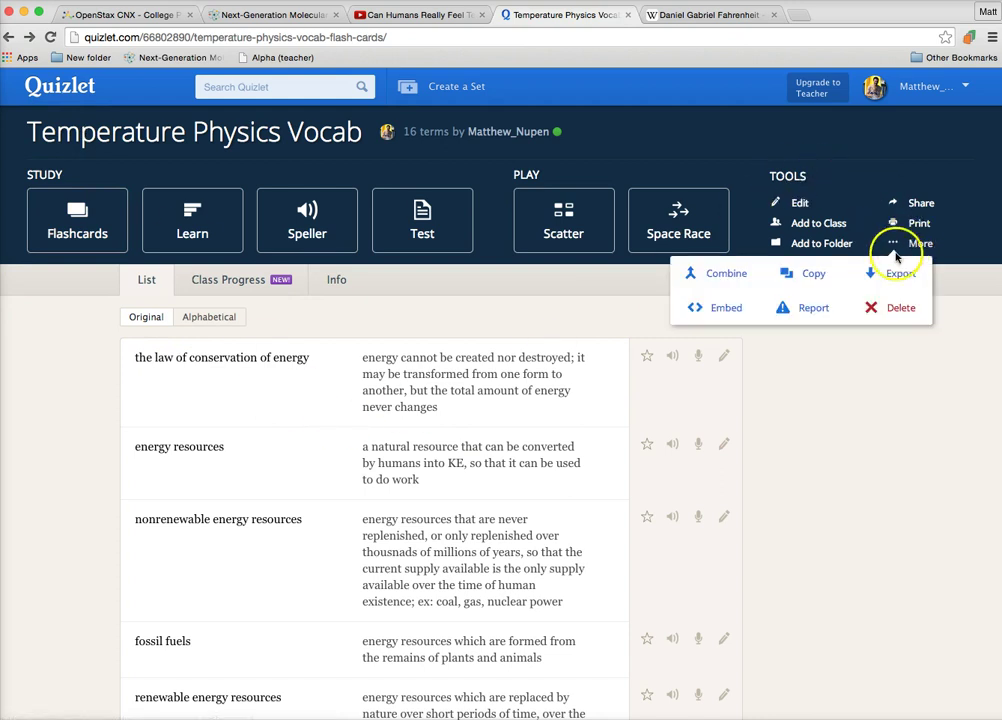
{"action": "left_click", "coordinate": [724, 310]}
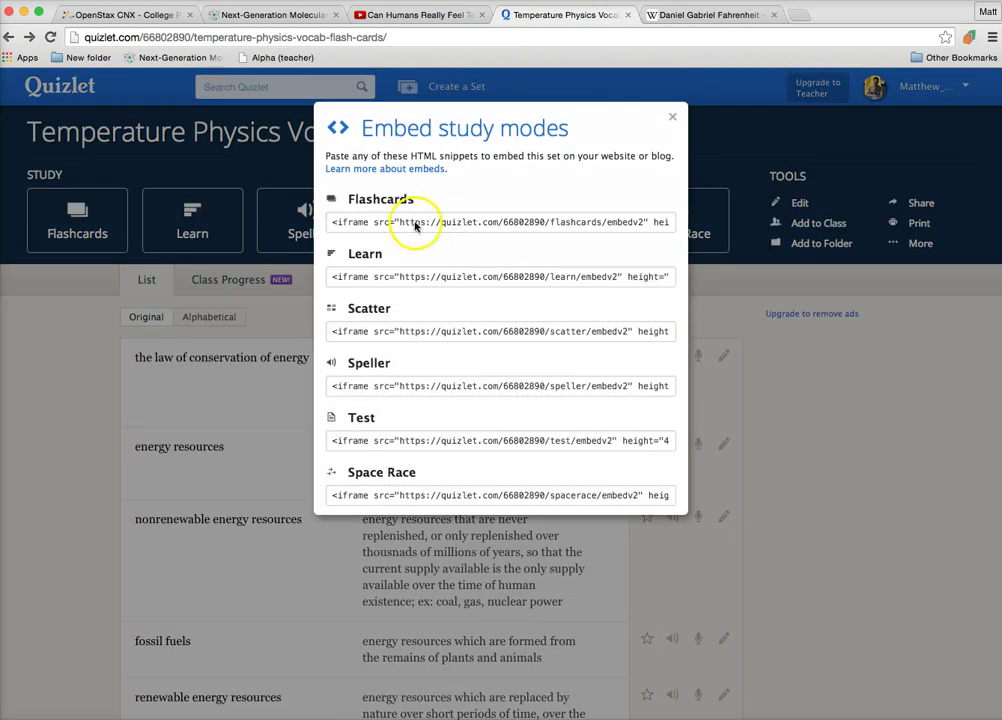
{"action": "left_click", "coordinate": [417, 224]}
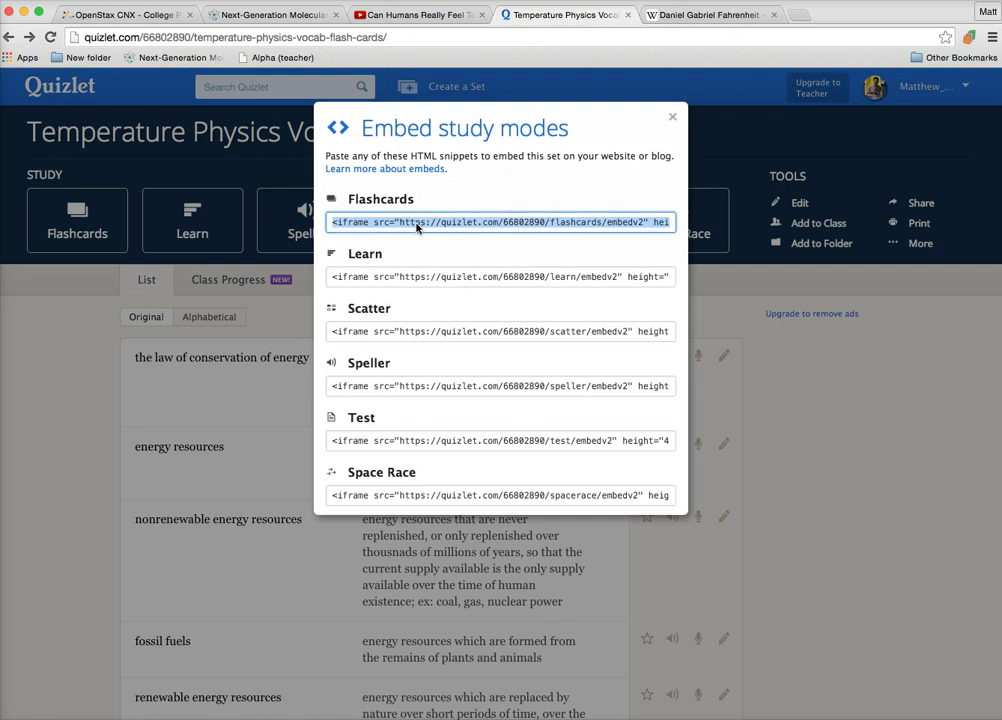
Back in the lesson, embed the copied flashcards in a sticky note after the Celsius and Fahrenheit paragraph
{"action": "left_click", "coordinate": [96, 16]}
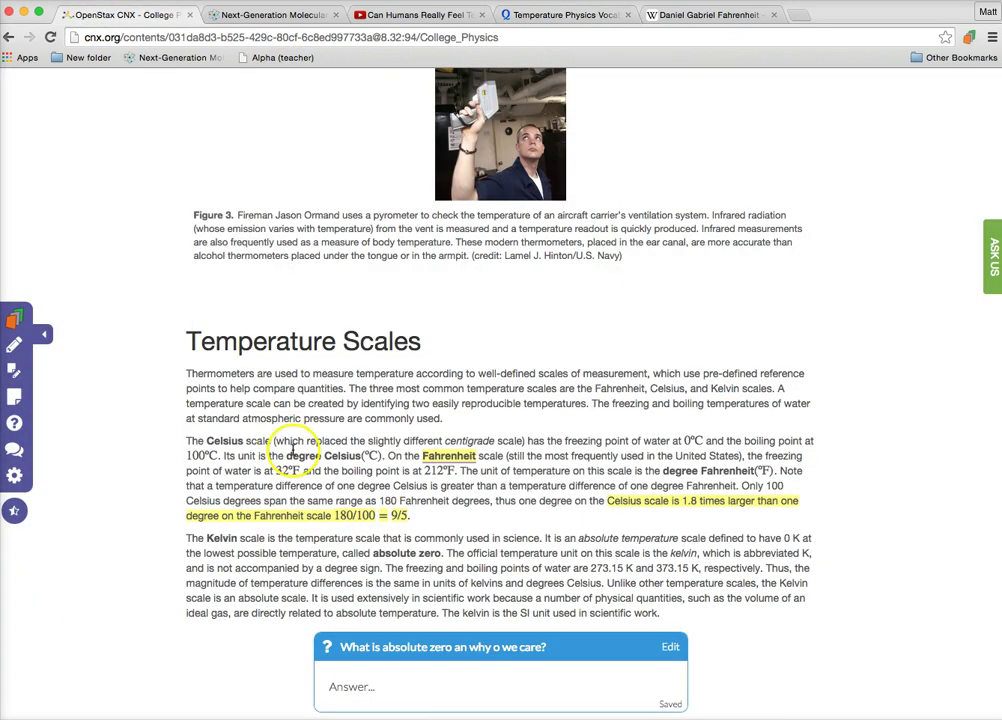
{"action": "left_click", "coordinate": [18, 400]}
{"action": "left_click", "coordinate": [555, 488]}
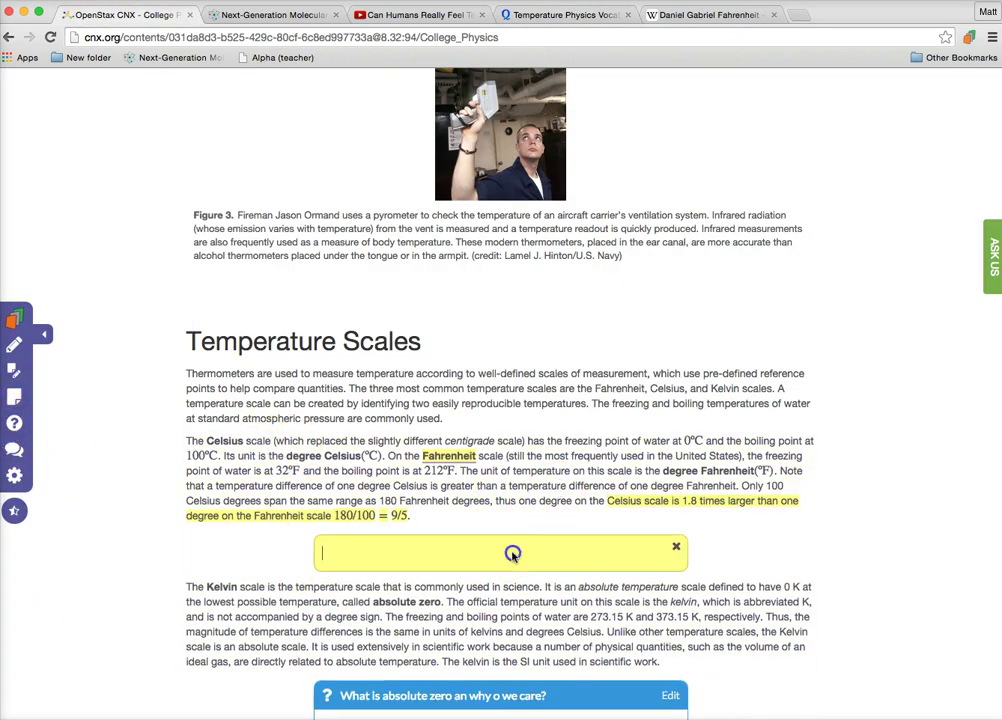
{"action": "key", "text": "super+v"}
Test the embedded flashcards by advancing three cards and flipping the "thermal conduction" card
{"action": "scroll", "coordinate": [211, 519], "scroll_direction": "down", "scroll_amount": 4}
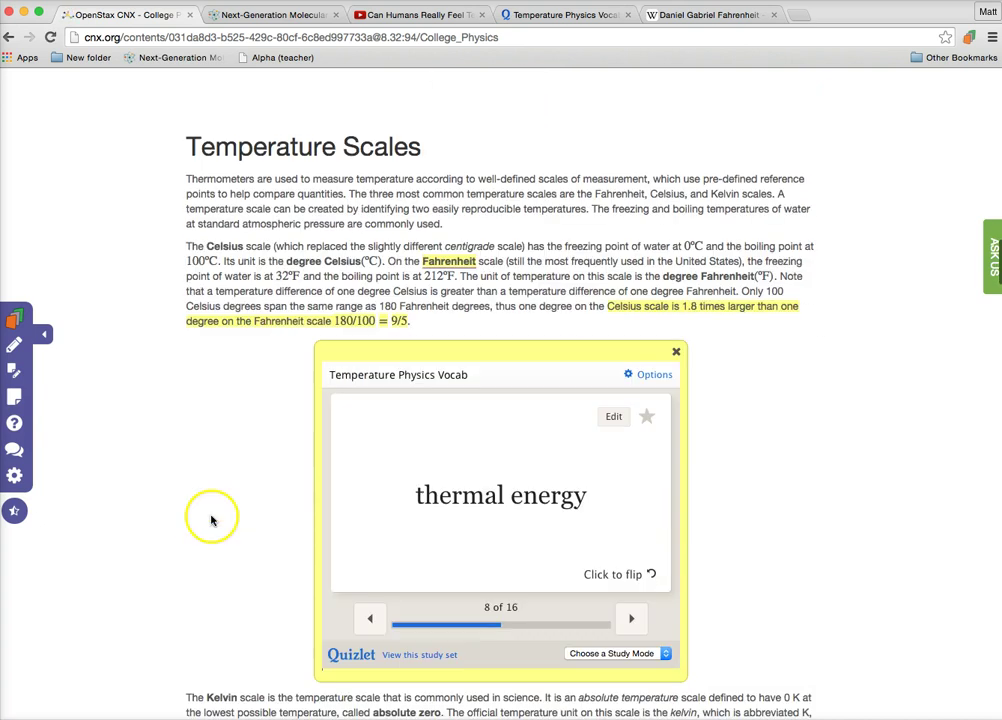
{"action": "left_click", "coordinate": [631, 618]}
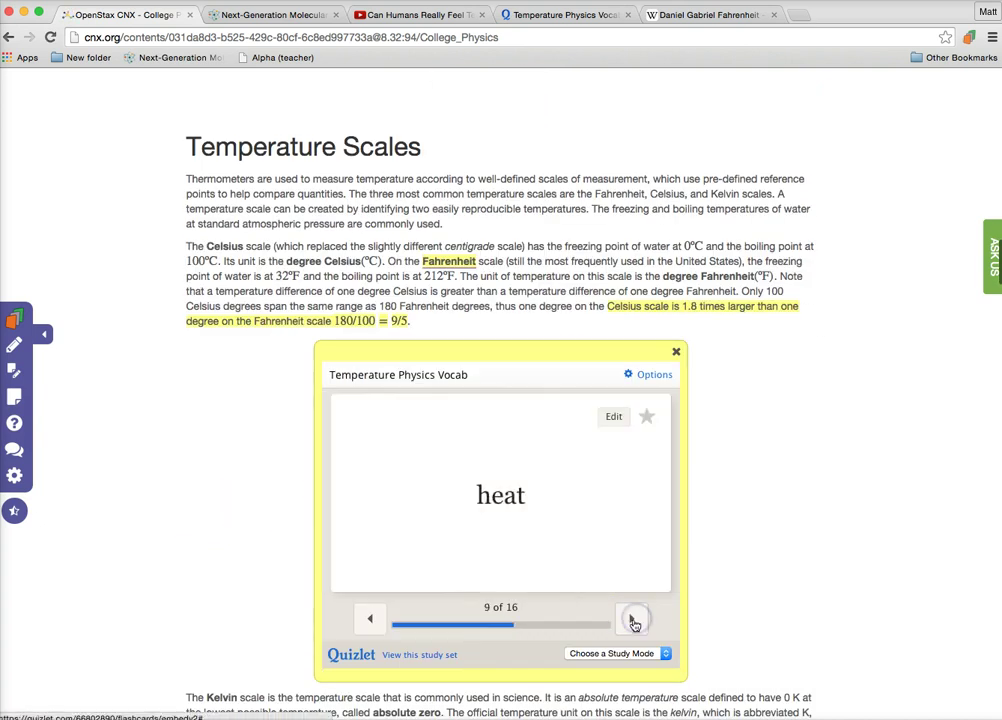
{"action": "left_click", "coordinate": [632, 619]}
{"action": "left_click", "coordinate": [632, 619]}
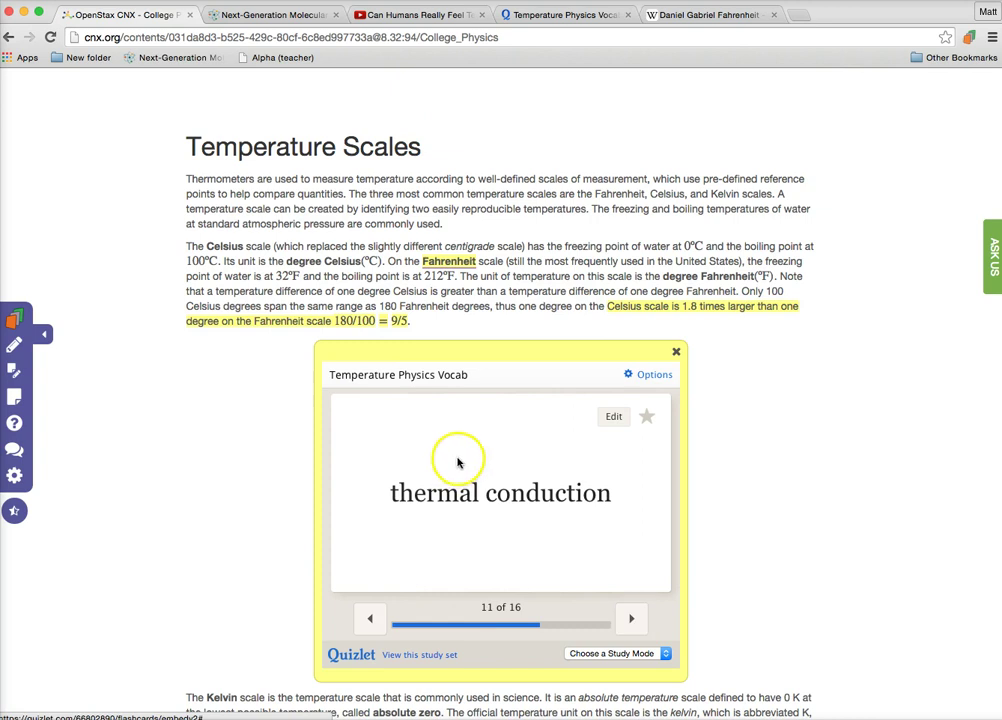
{"action": "double_click", "coordinate": [482, 490]}
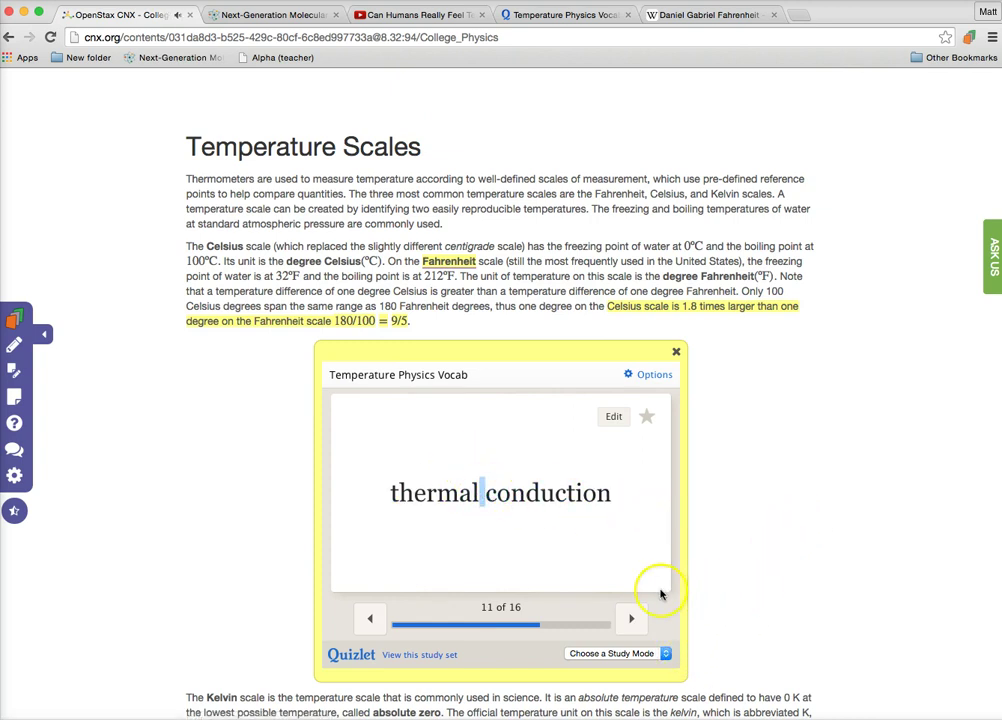
Create a discussion titled "What is your temp right now?" after the first paragraph of Temperature Ranges in the Universe
{"action": "scroll", "coordinate": [740, 555], "scroll_direction": "down", "scroll_amount": 2}
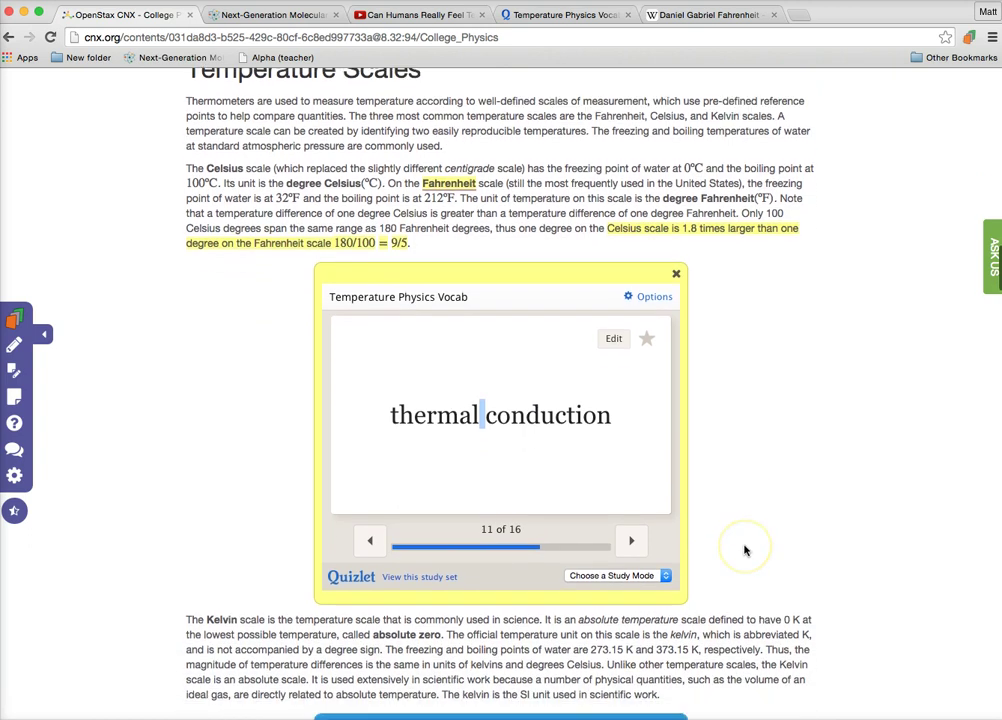
{"action": "scroll", "coordinate": [745, 550], "scroll_direction": "down", "scroll_amount": 8}
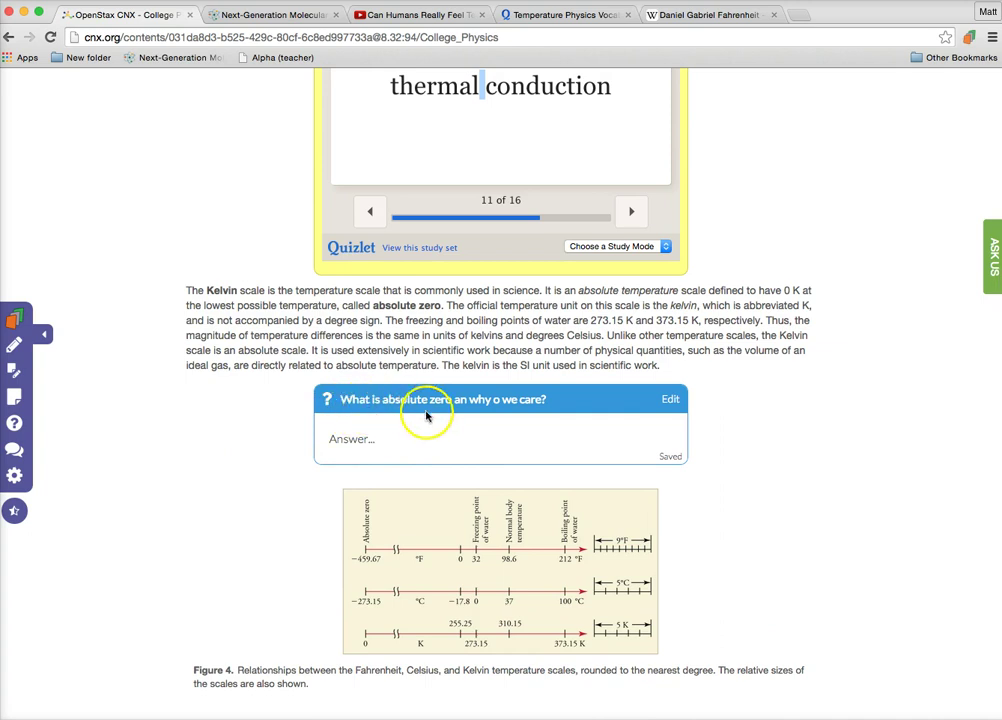
{"action": "scroll", "coordinate": [305, 478], "scroll_direction": "down", "scroll_amount": 1}
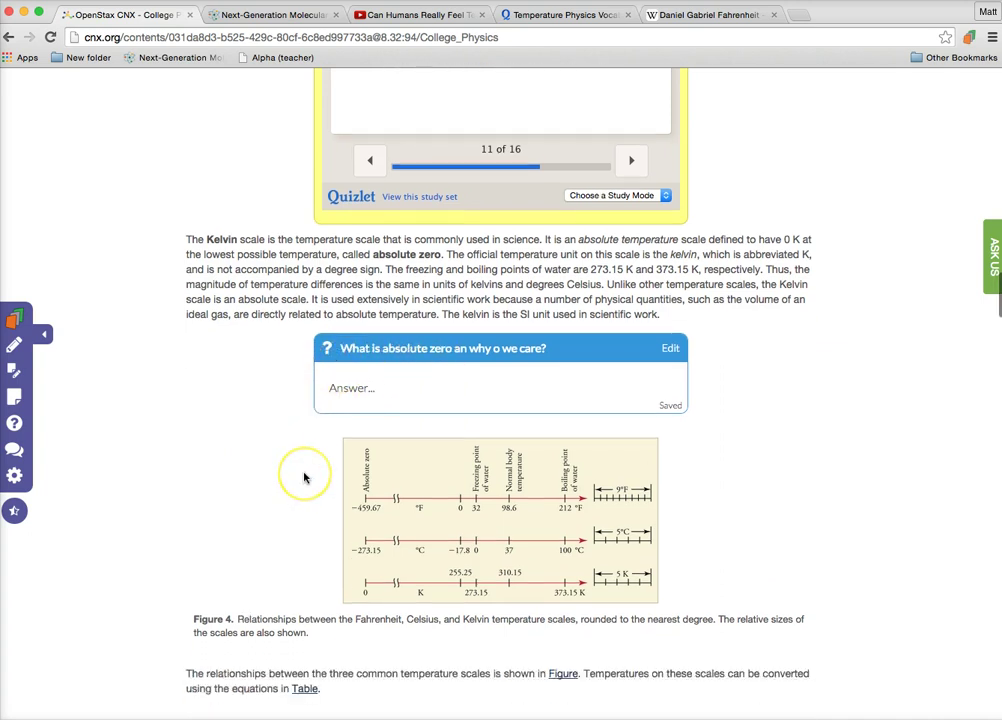
{"action": "scroll", "coordinate": [305, 478], "scroll_direction": "down", "scroll_amount": 10}
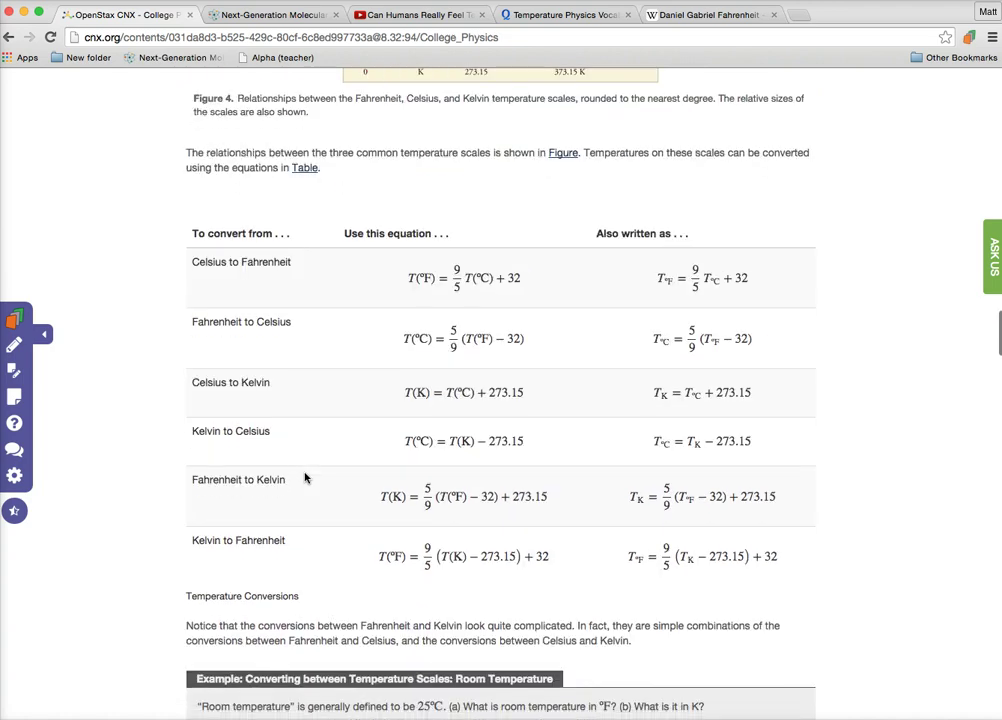
{"action": "scroll", "coordinate": [305, 478], "scroll_direction": "down", "scroll_amount": 4}
{"action": "scroll", "coordinate": [89, 452], "scroll_direction": "down", "scroll_amount": 6}
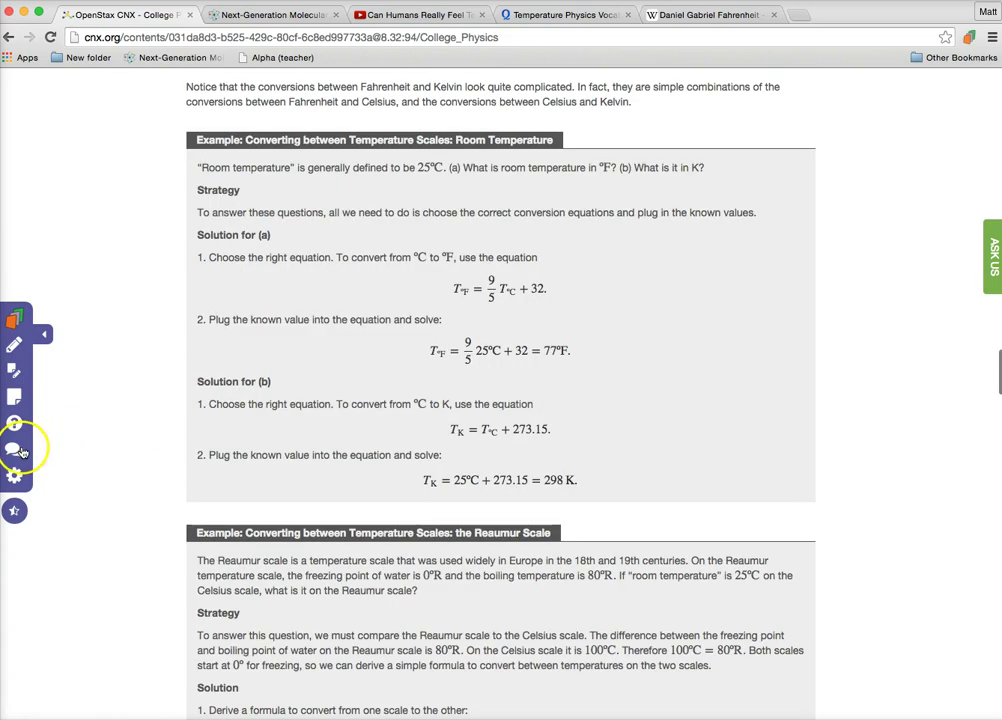
{"action": "scroll", "coordinate": [179, 414], "scroll_direction": "down", "scroll_amount": 8}
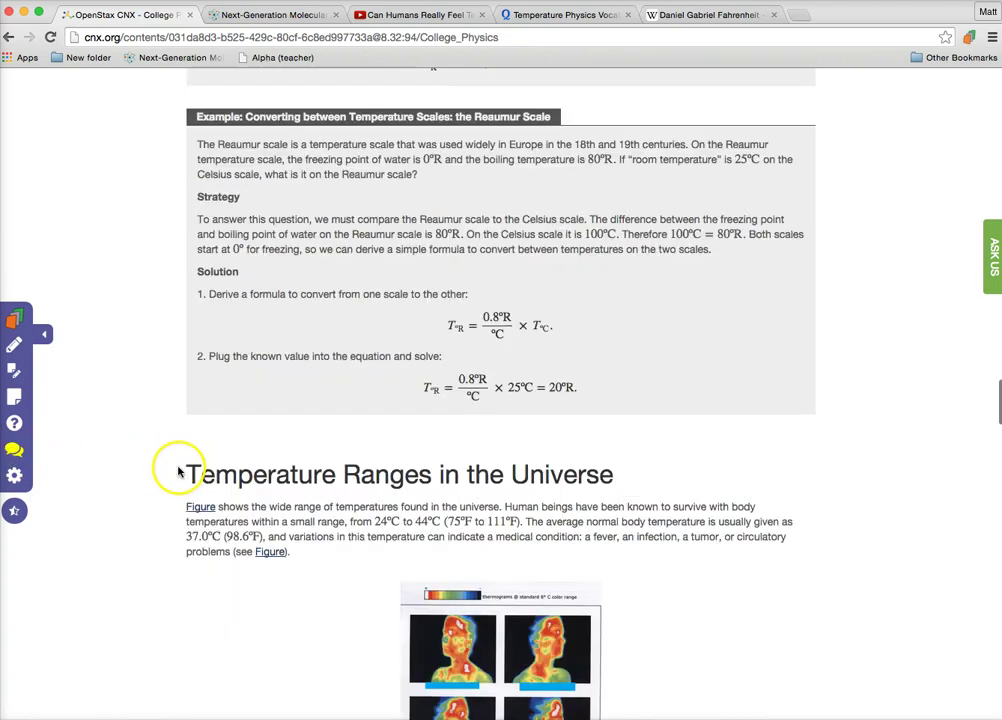
{"action": "scroll", "coordinate": [183, 473], "scroll_direction": "down", "scroll_amount": 3}
{"action": "scroll", "coordinate": [185, 473], "scroll_direction": "down", "scroll_amount": 6}
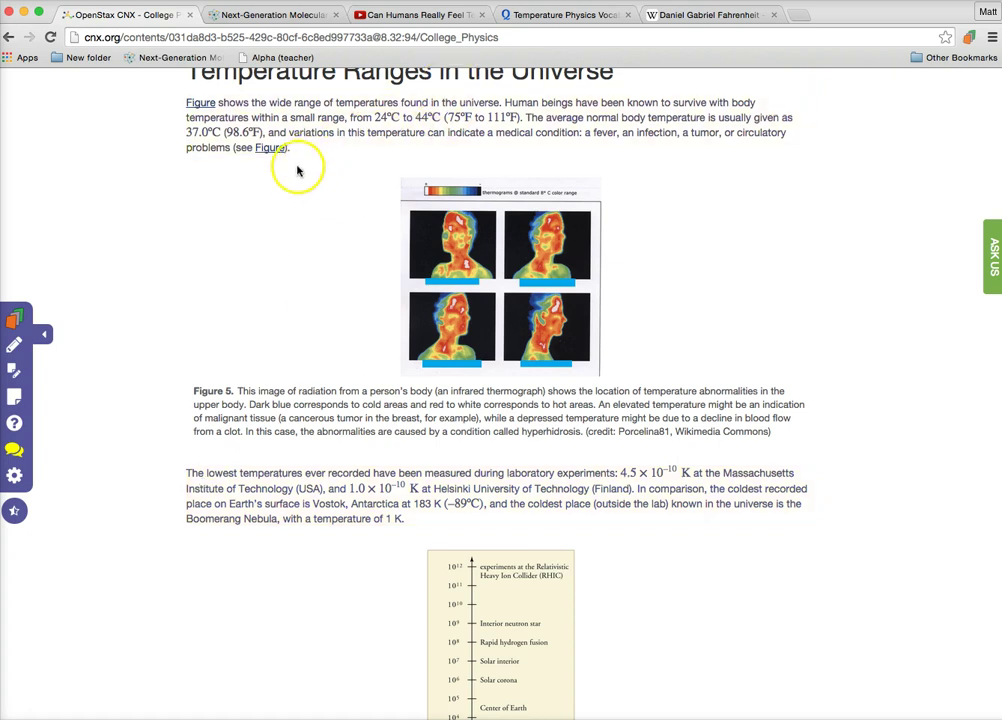
{"action": "left_click_drag", "start_coordinate": [350, 117], "coordinate": [363, 132]}
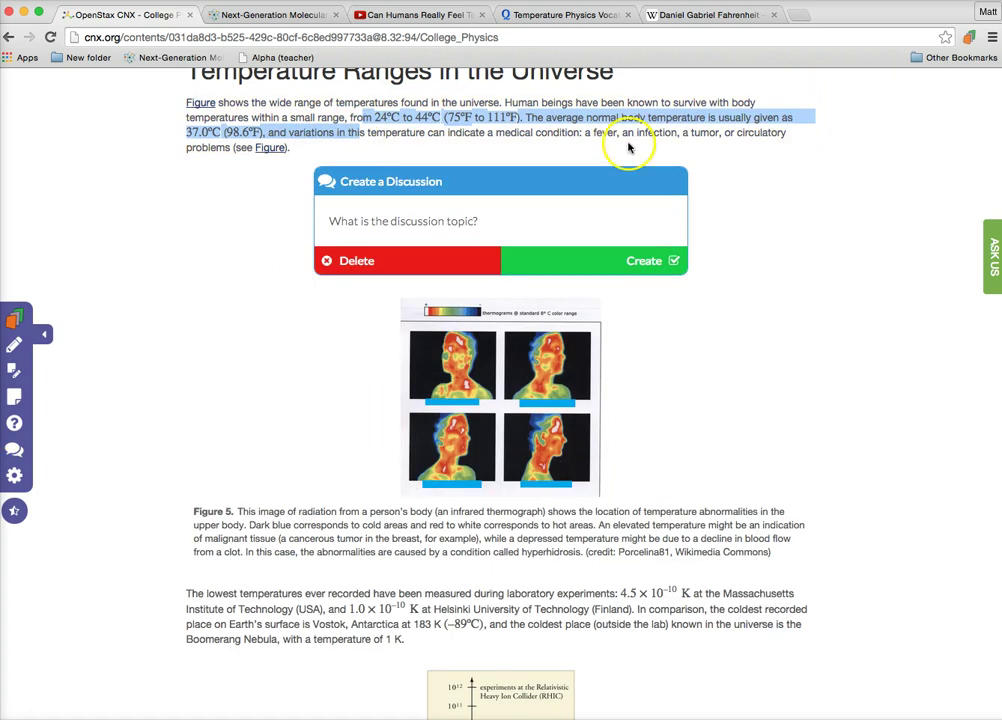
{"action": "left_click", "coordinate": [476, 225]}
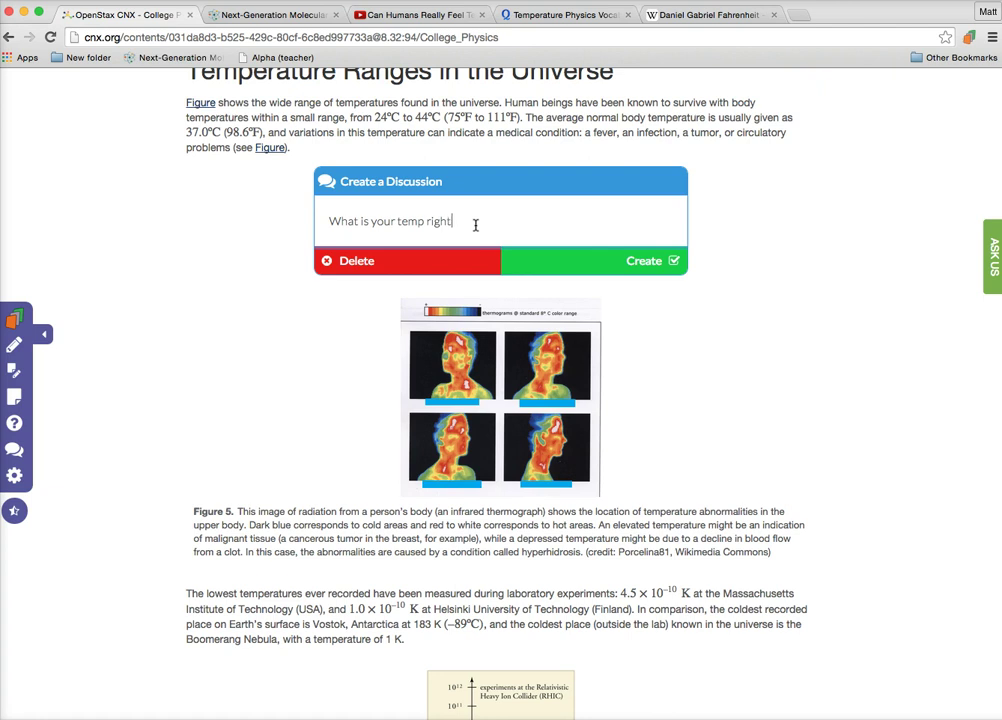
{"action": "left_click", "coordinate": [647, 260]}
Post the response "98F" in the body temperature discussion
{"action": "left_click", "coordinate": [590, 218]}
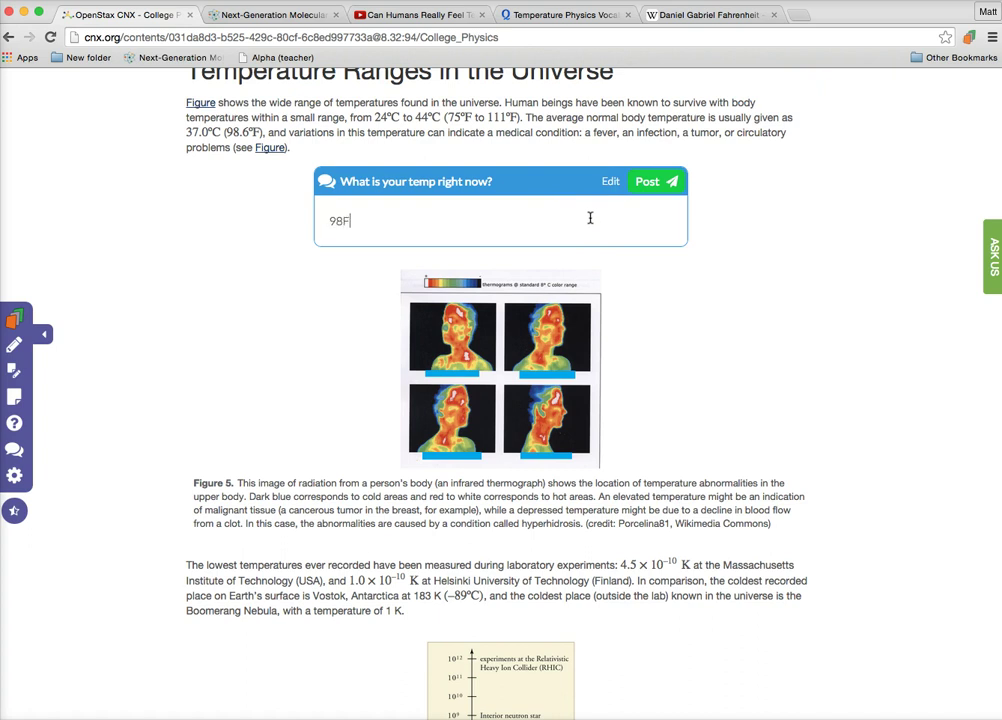
{"action": "type", "text": "98F"}
{"action": "left_click", "coordinate": [658, 182]}
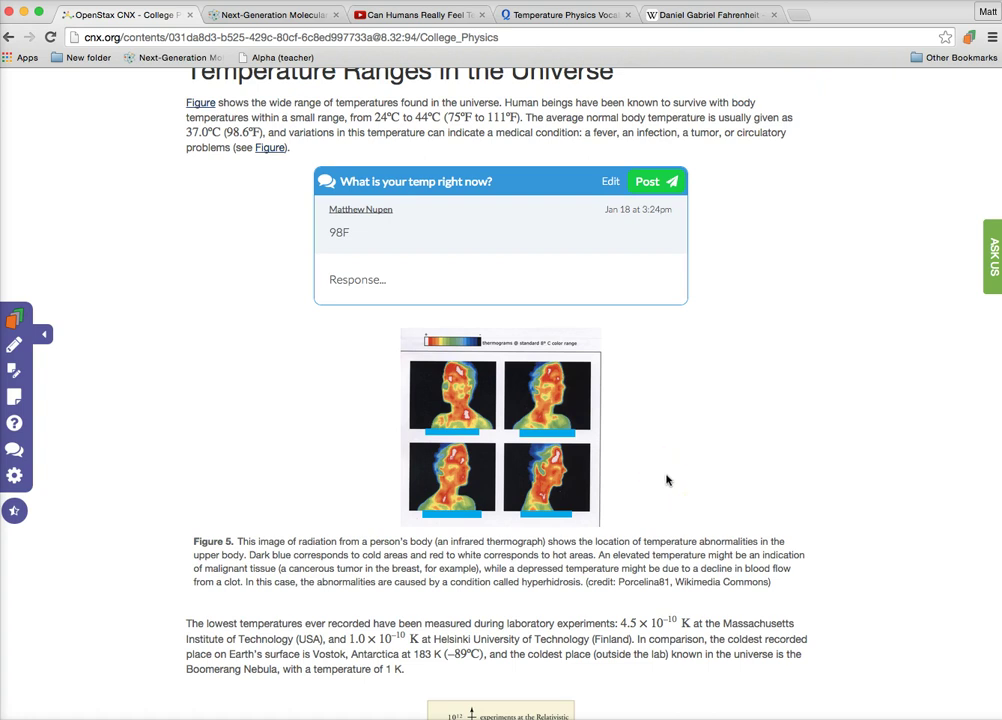
{"action": "scroll", "coordinate": [212, 465], "scroll_direction": "down", "scroll_amount": 1}
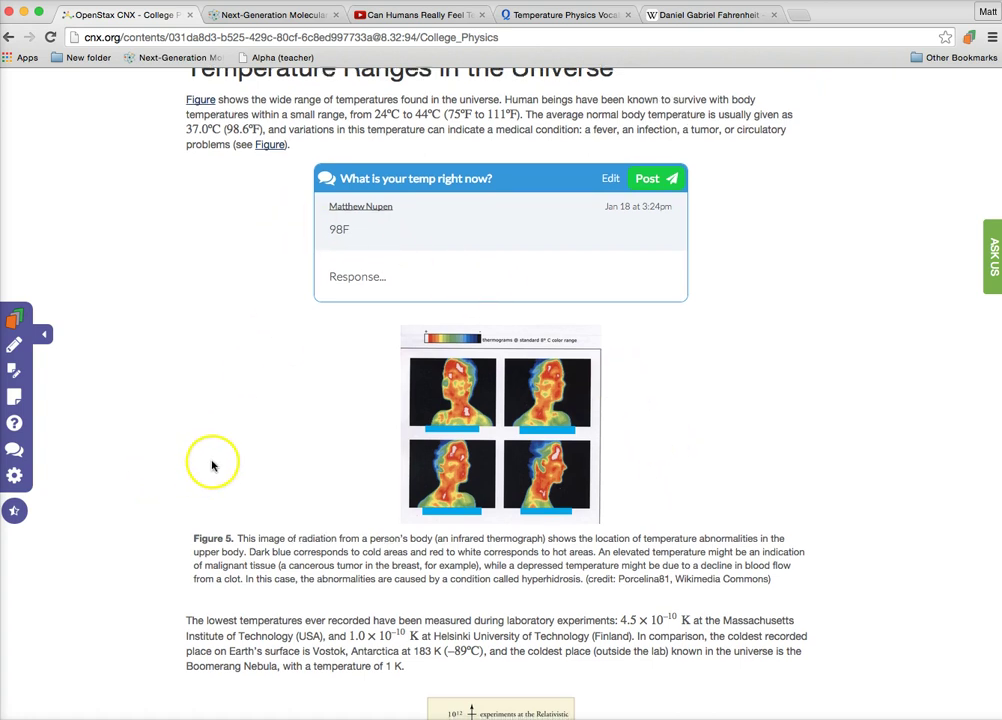
{"action": "scroll", "coordinate": [212, 465], "scroll_direction": "down", "scroll_amount": 10}
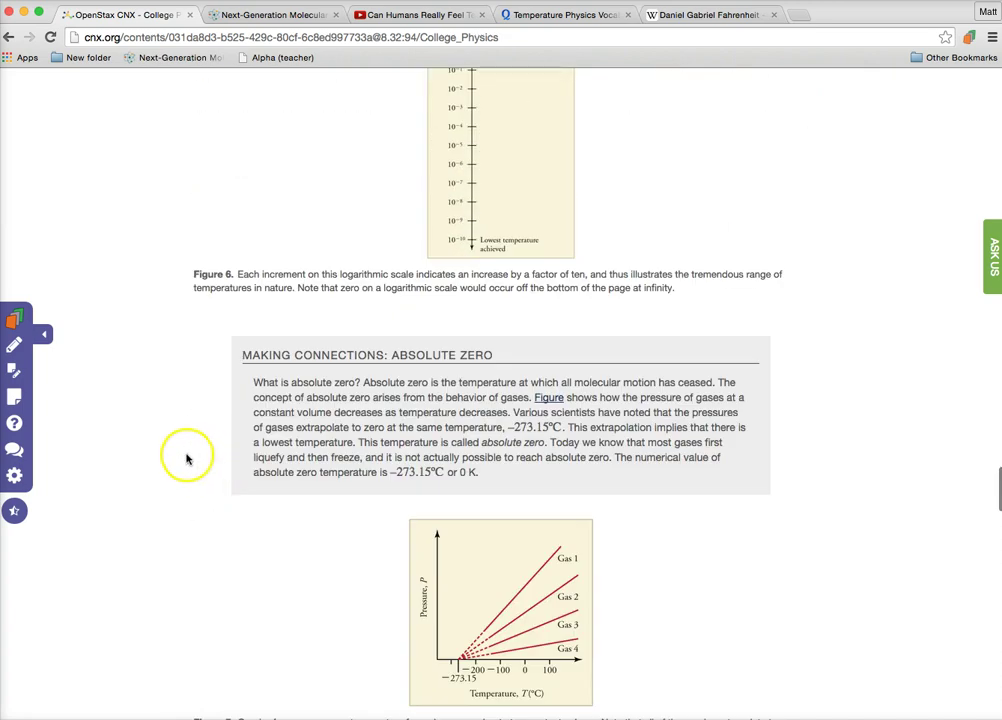
Create a discussion titled "Do you think we will ever get to absolute zero?" after the paragraph about the zeroth law being postulated in the 1930s
{"action": "scroll", "coordinate": [186, 459], "scroll_direction": "down", "scroll_amount": 5}
{"action": "scroll", "coordinate": [230, 296], "scroll_direction": "down", "scroll_amount": 1}
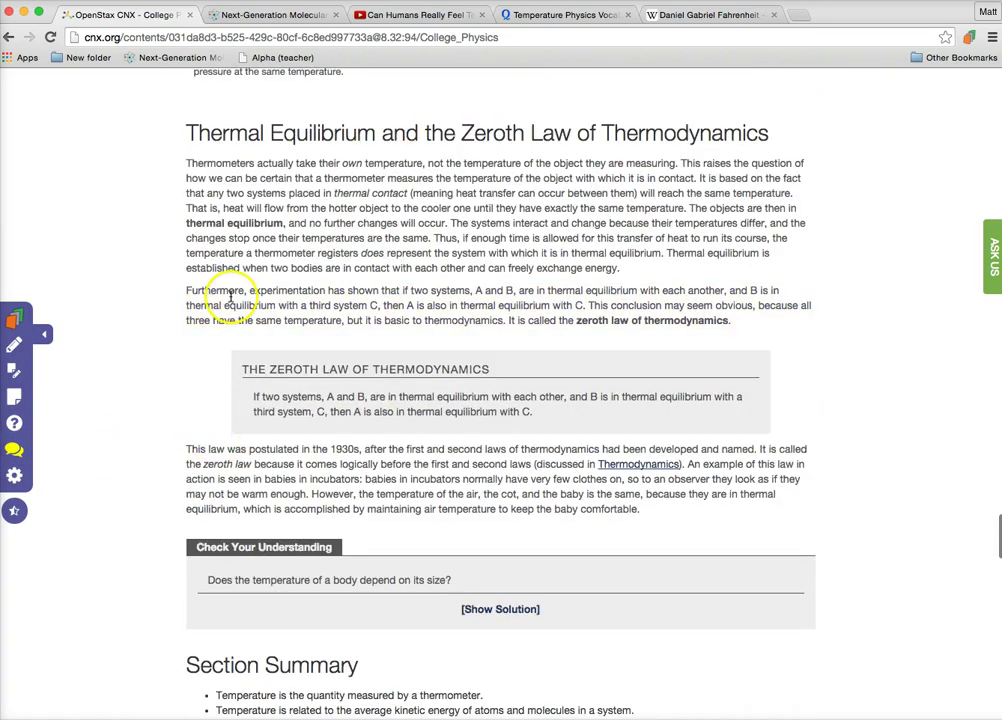
{"action": "left_click", "coordinate": [291, 479]}
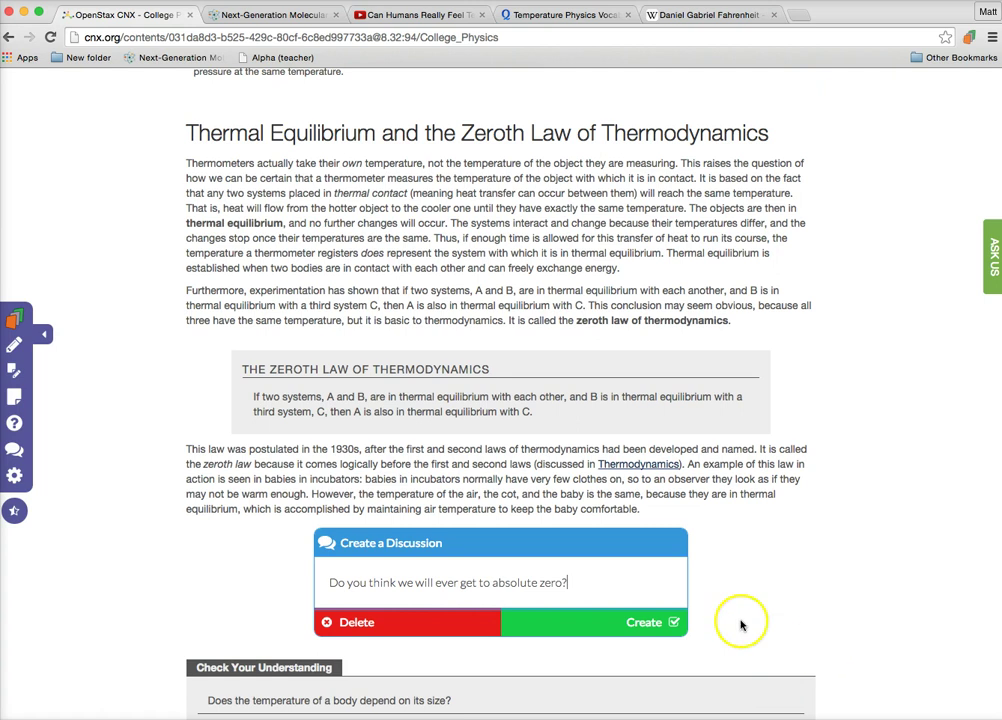
{"action": "left_click", "coordinate": [650, 622]}
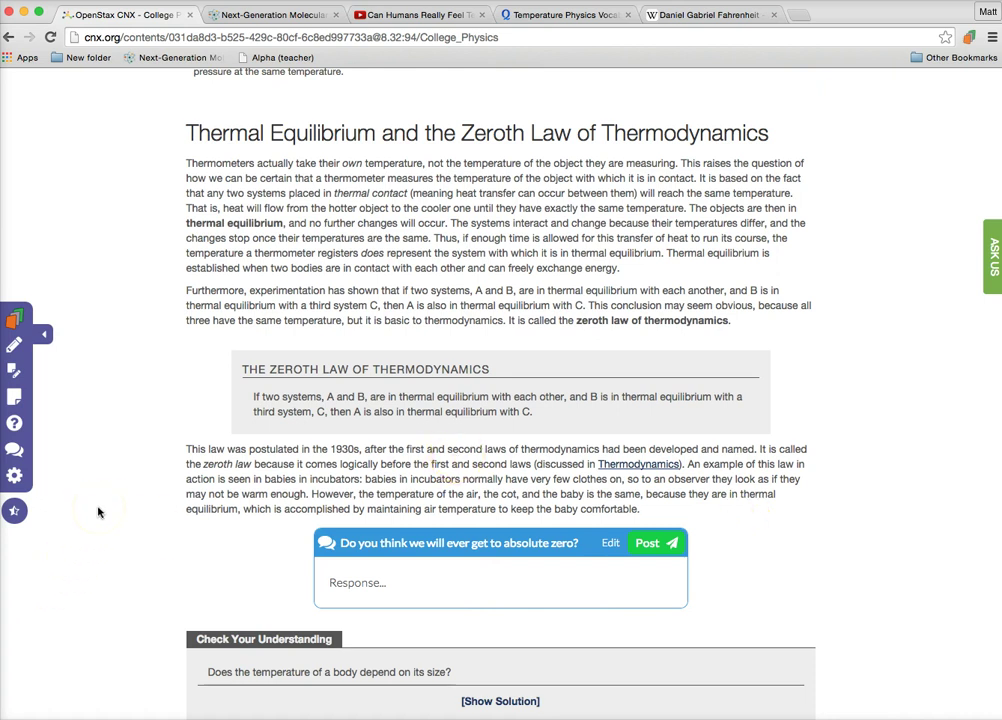
Open the DocentEDU dashboard and view the class assignment choices for "Merkel hails Berlin Wall's fall", leaving it unassigned
{"action": "left_click", "coordinate": [12, 479]}
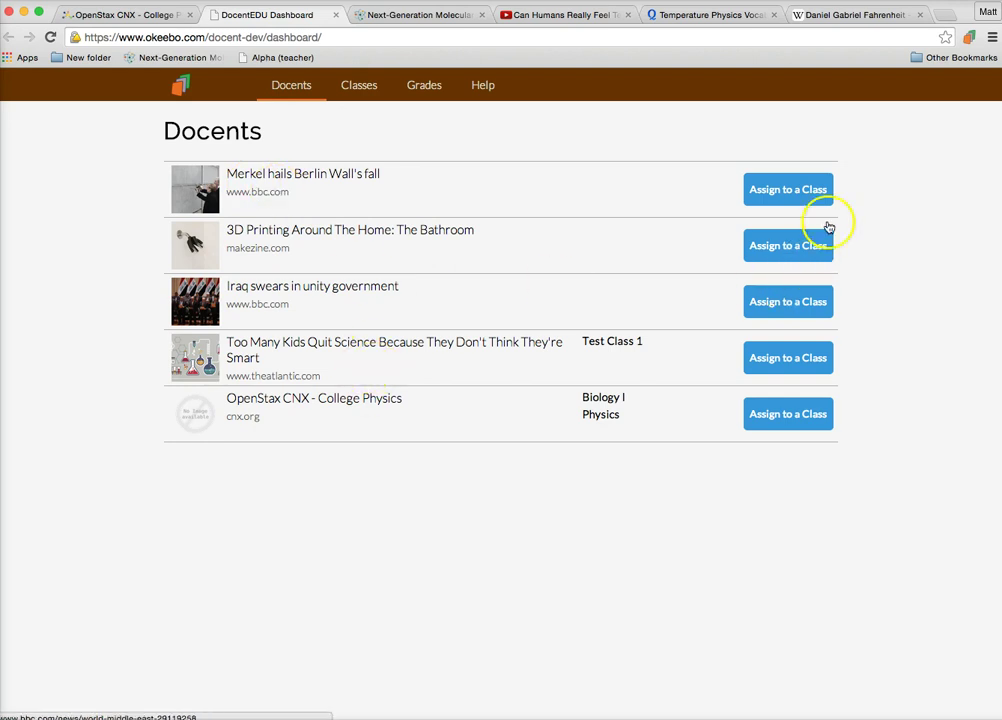
{"action": "left_click", "coordinate": [810, 193]}
{"action": "left_click", "coordinate": [427, 218]}
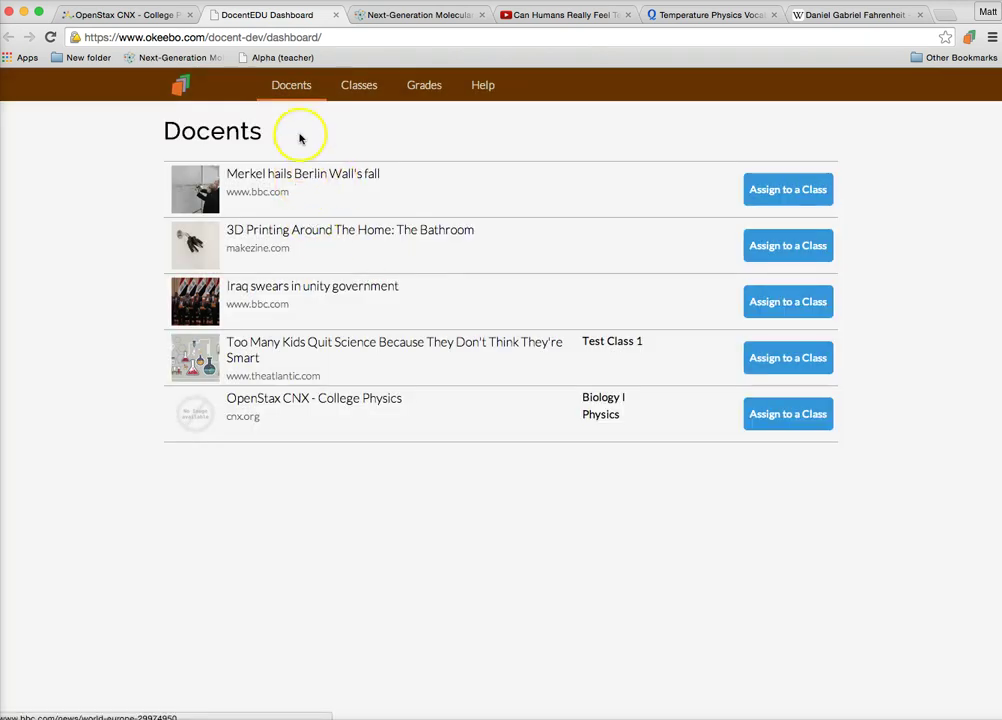
Show the list of classes and look at the option for adding a class without creating one
{"action": "left_click", "coordinate": [353, 86]}
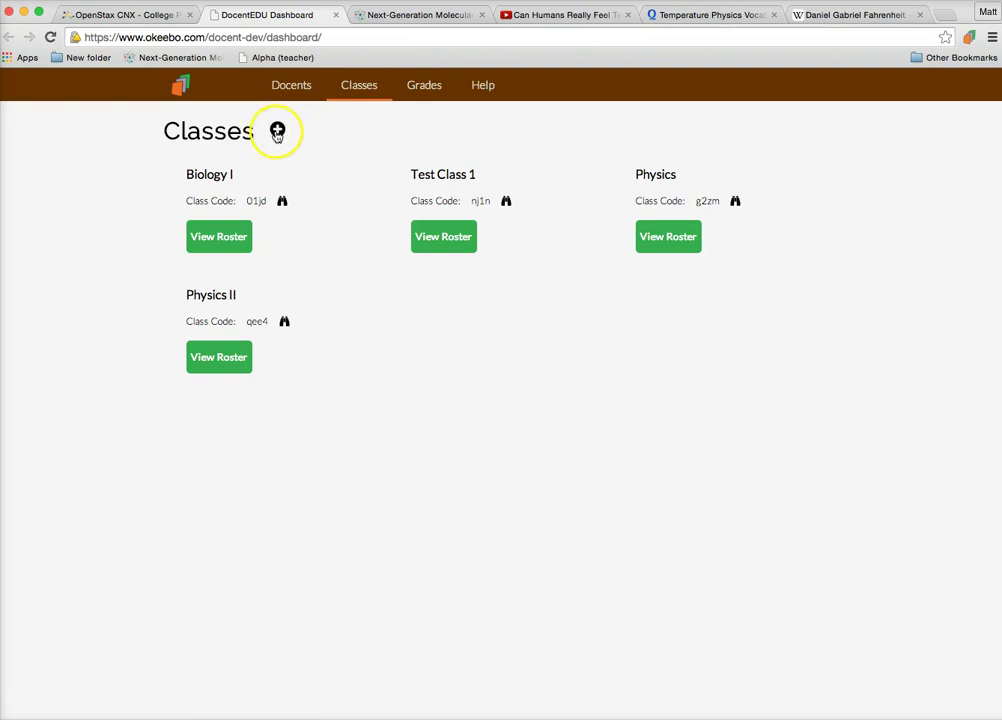
{"action": "left_click", "coordinate": [277, 130]}
{"action": "left_click", "coordinate": [748, 266]}
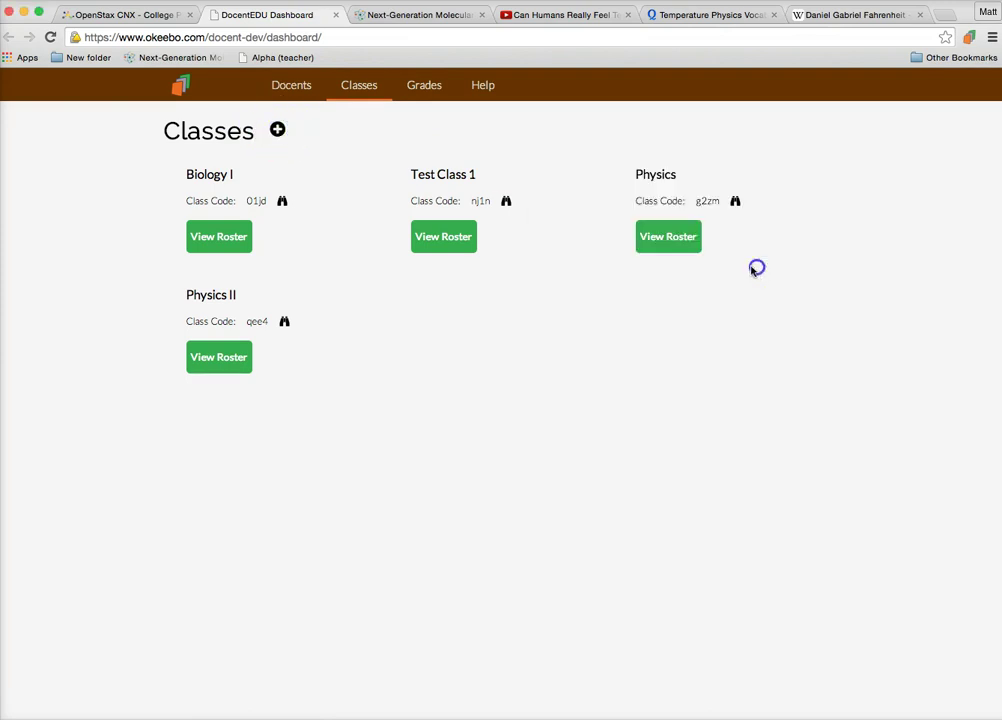
View the enlarged class code for Biology I, close it, and look at the grades overview
{"action": "left_click", "coordinate": [282, 203]}
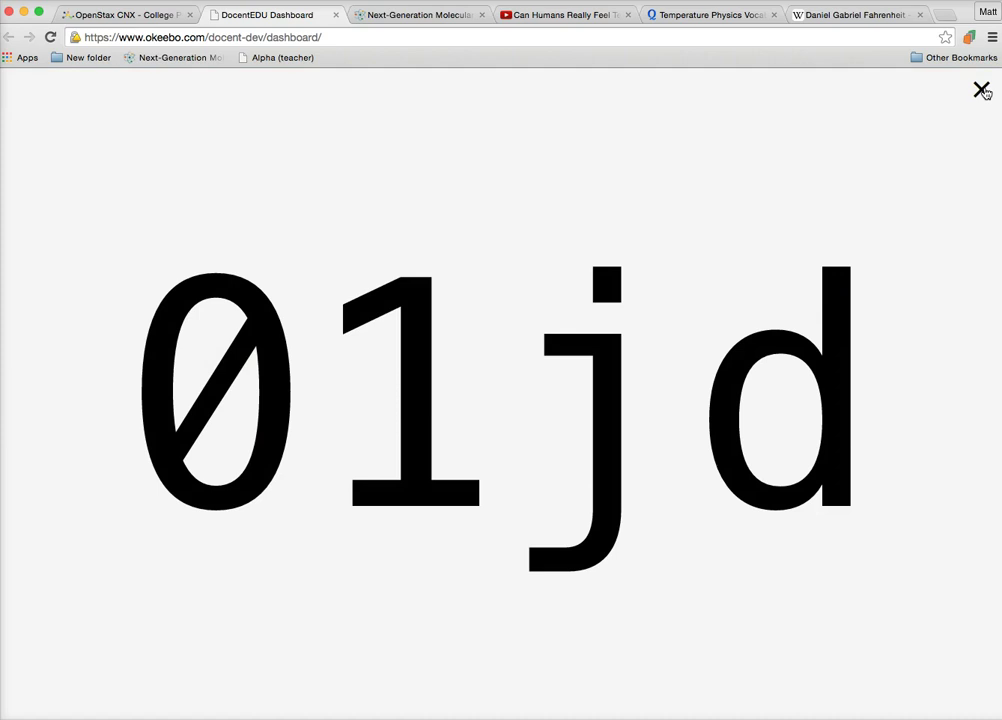
{"action": "left_click", "coordinate": [982, 91]}
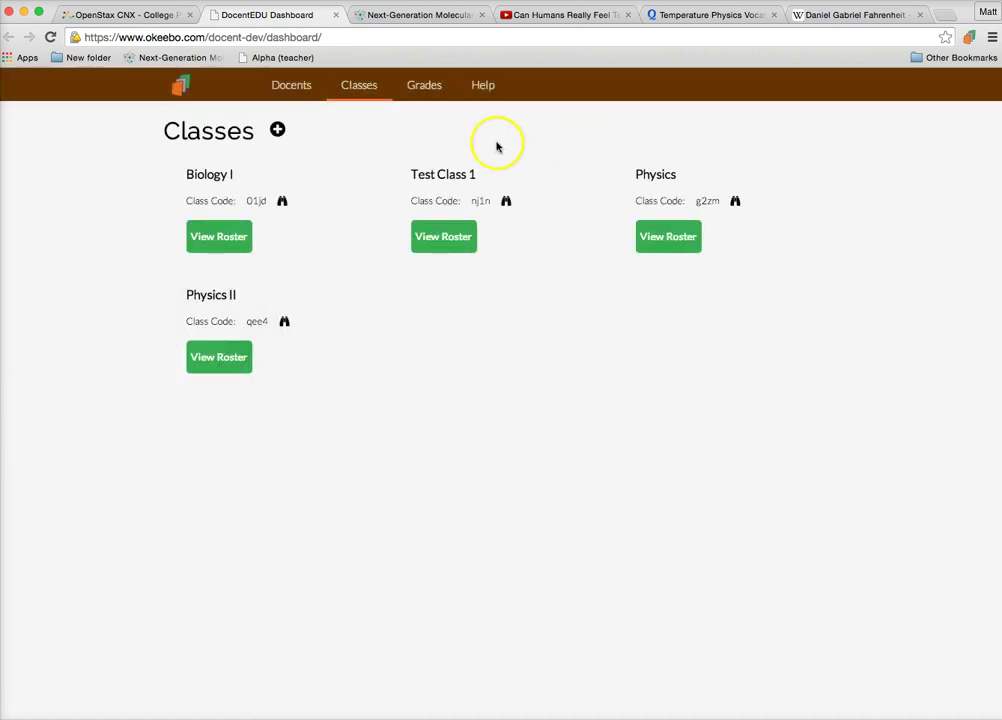
{"action": "left_click", "coordinate": [424, 87]}
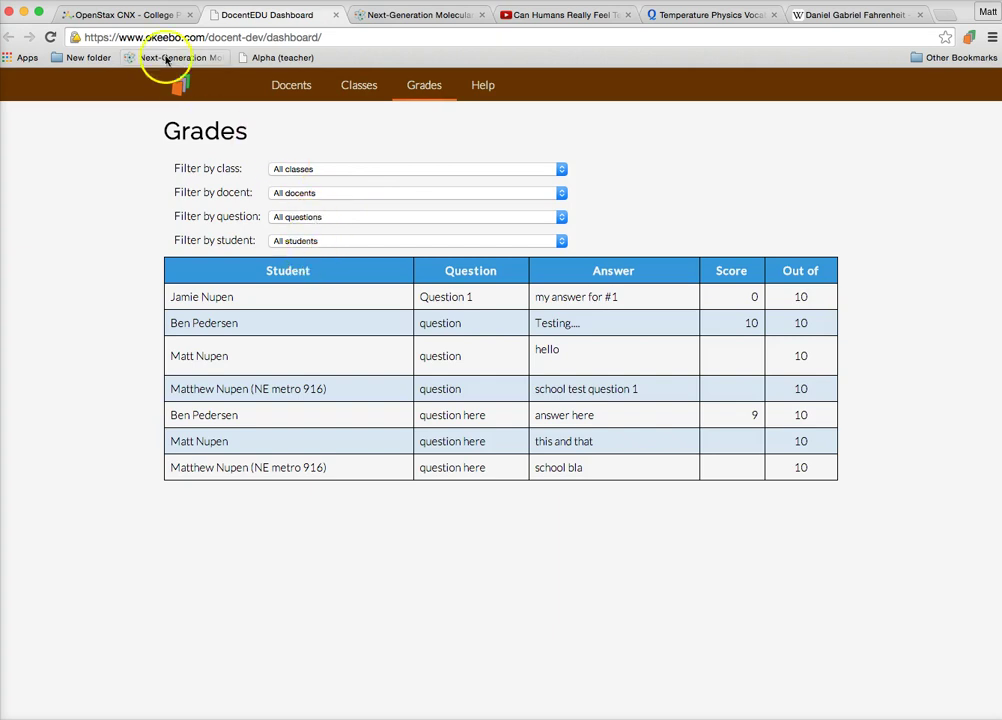
Back in the OpenStax College Physics lesson, assign the docent to the Physics class
{"action": "left_click", "coordinate": [118, 14]}
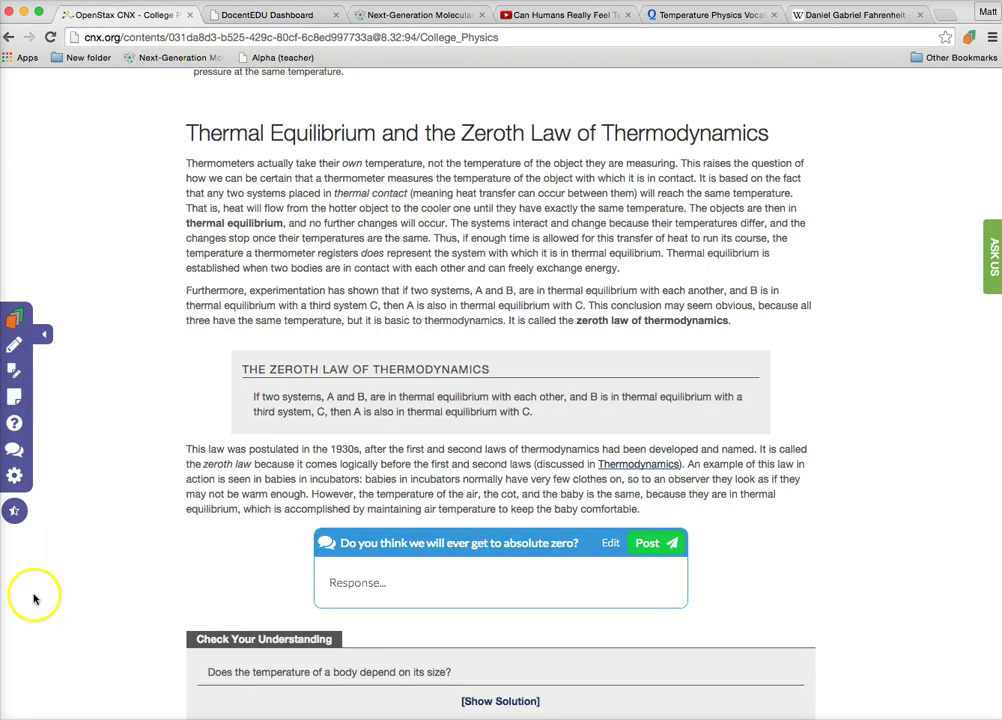
{"action": "left_click", "coordinate": [15, 322]}
{"action": "left_click", "coordinate": [464, 207]}
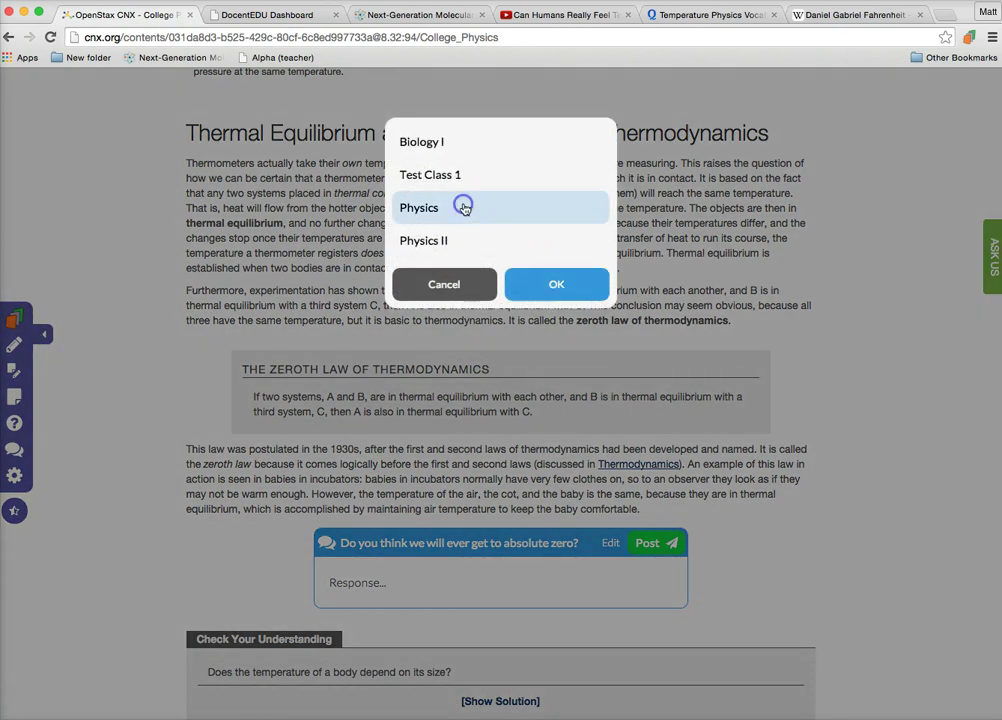
{"action": "left_click", "coordinate": [548, 285]}
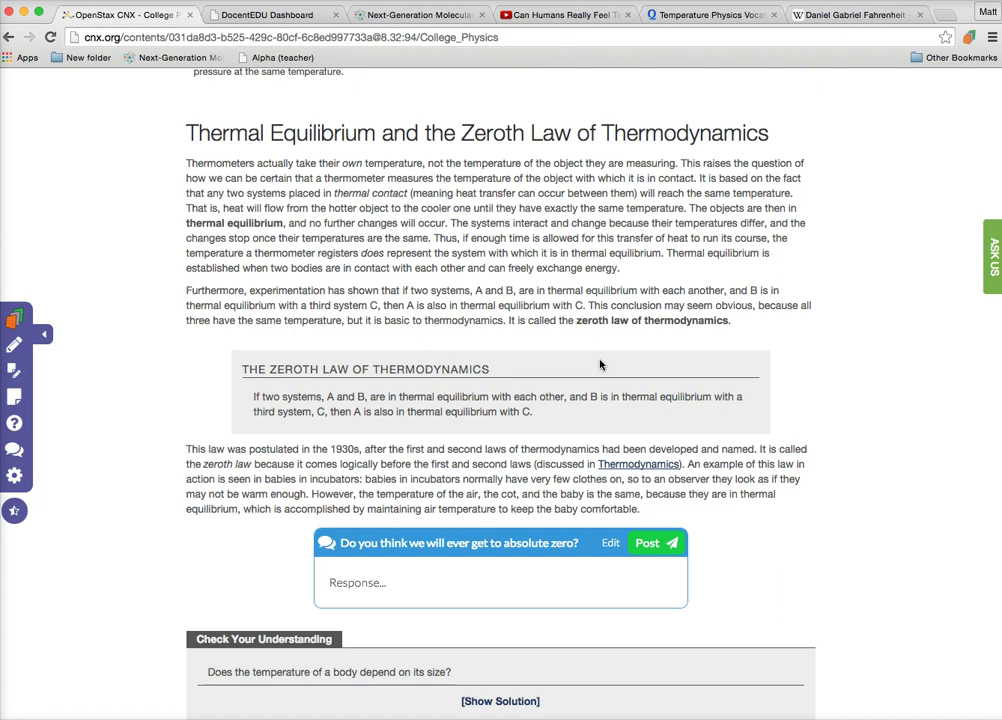
{"action": "left_click", "coordinate": [596, 350]}
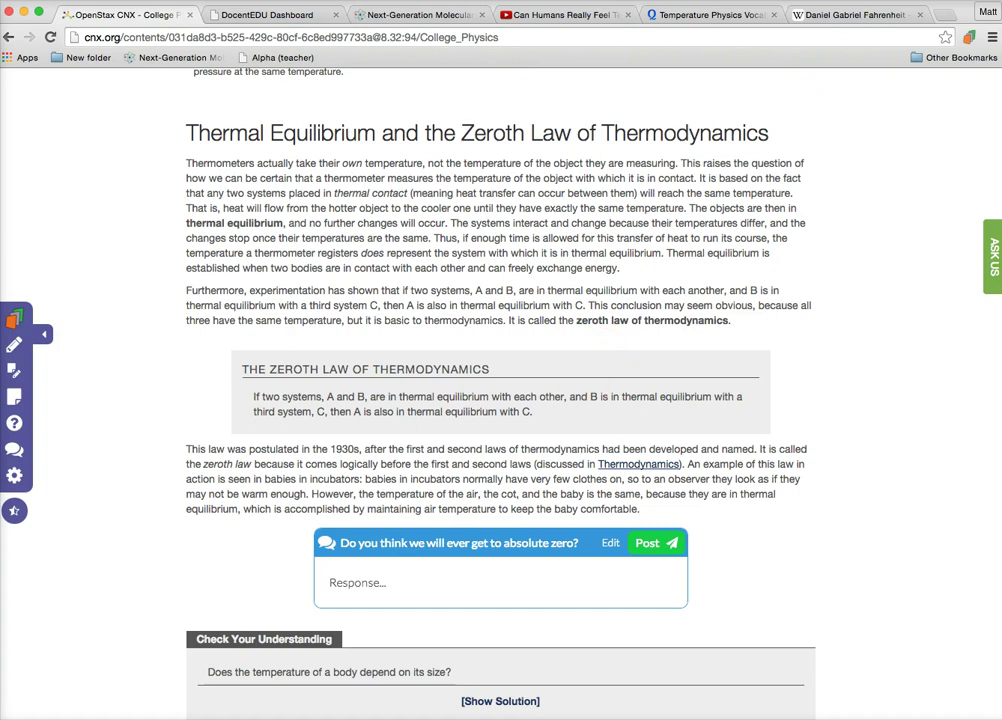